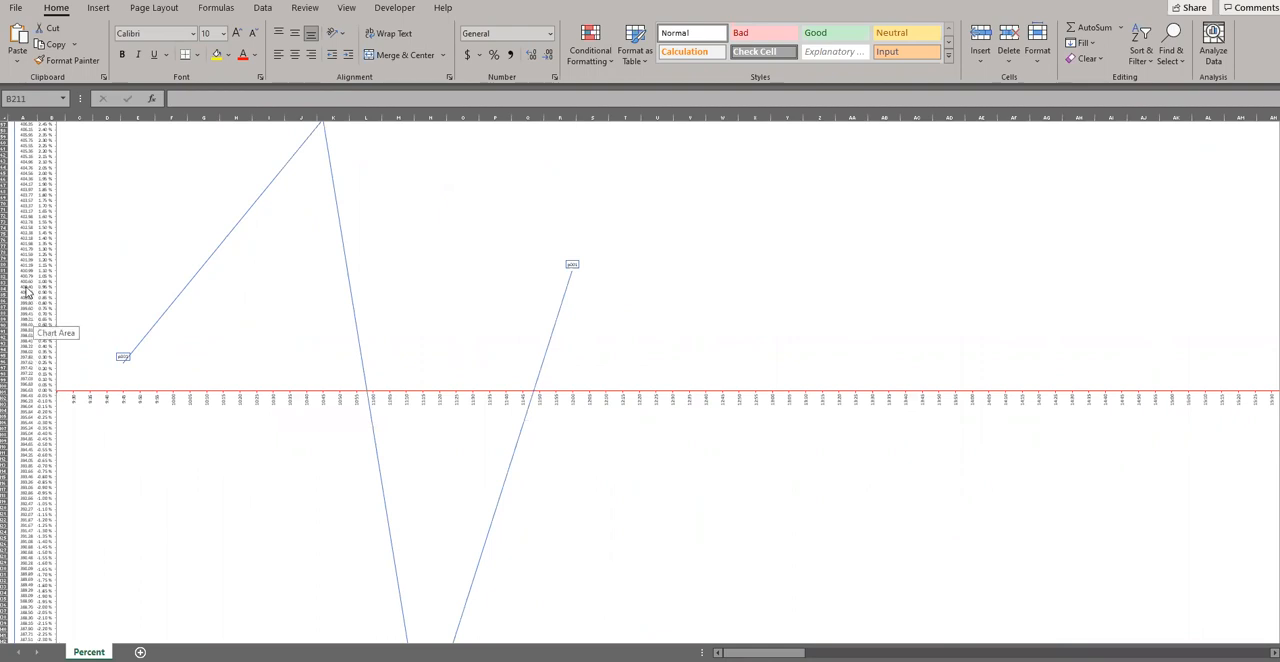
pyautogui.keyDown('ctrl'); pyautogui.scroll(3, 28, 292); pyautogui.keyUp('ctrl')
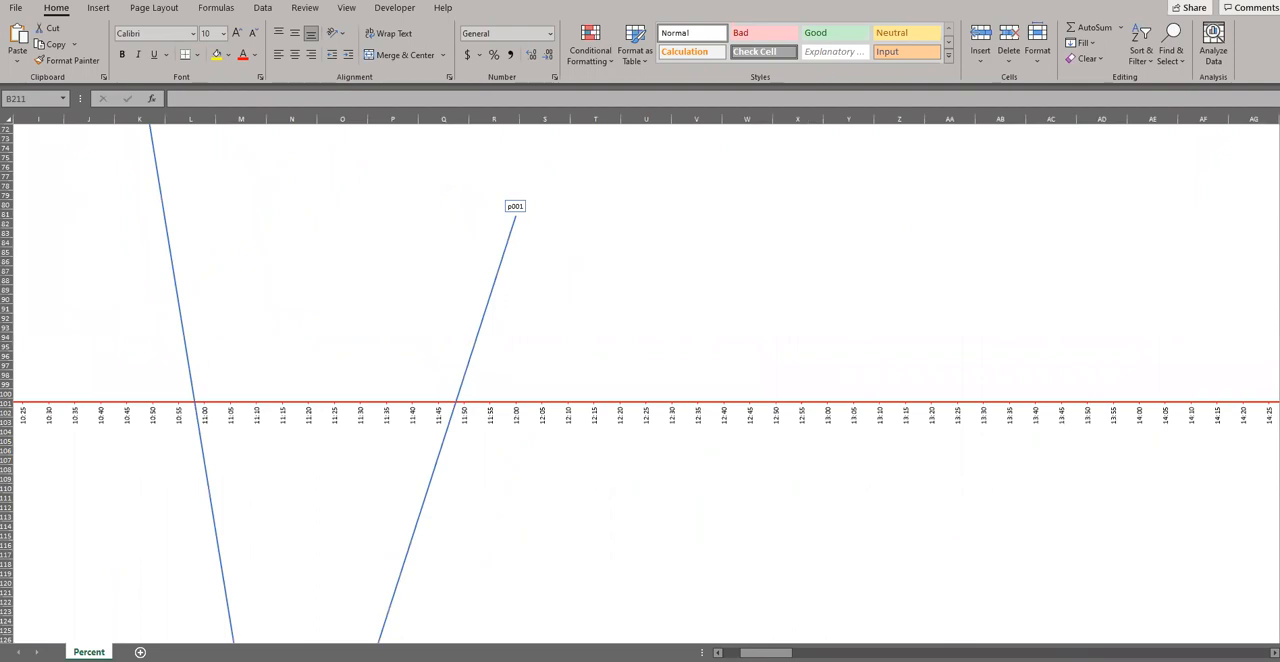
pyautogui.moveTo(766, 652); pyautogui.dragTo(748, 652)
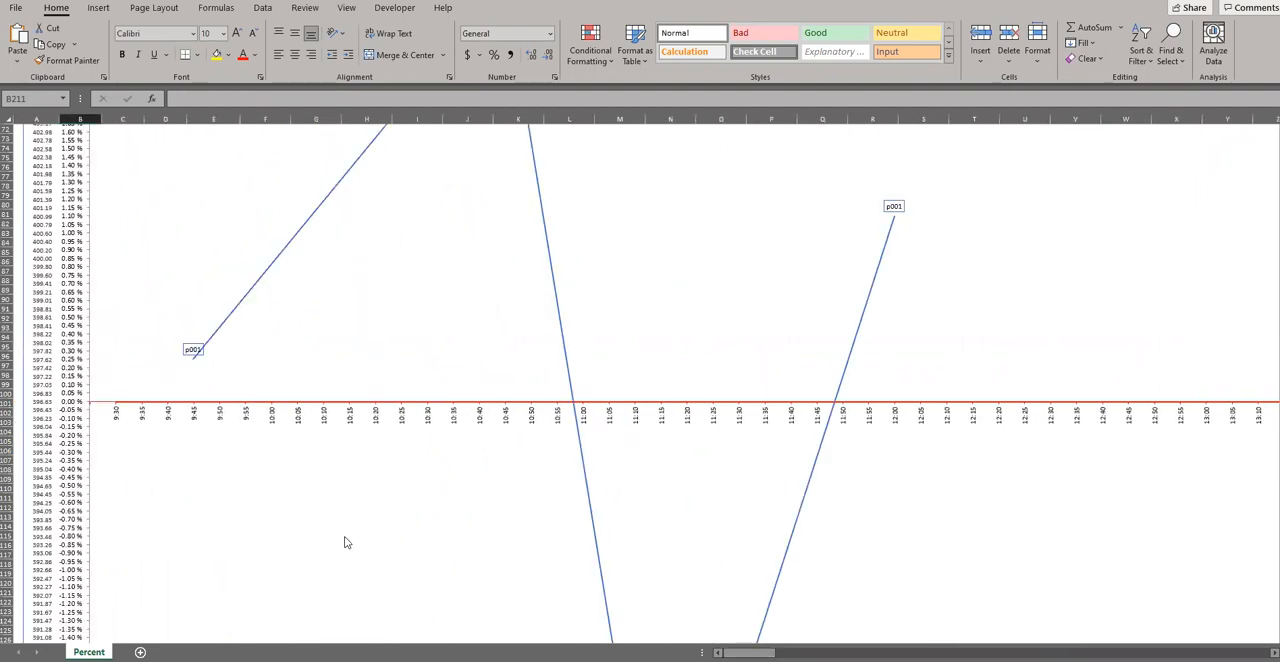
pyautogui.scroll(20, 186, 465)
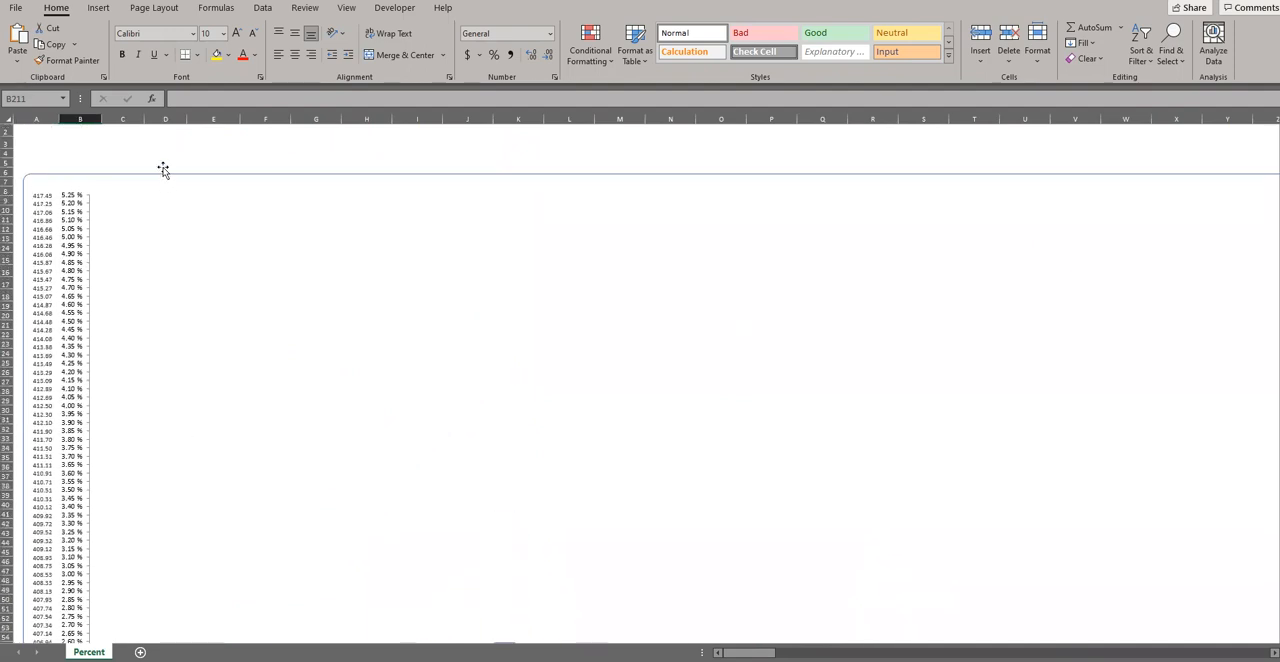
pyautogui.click(151, 144)
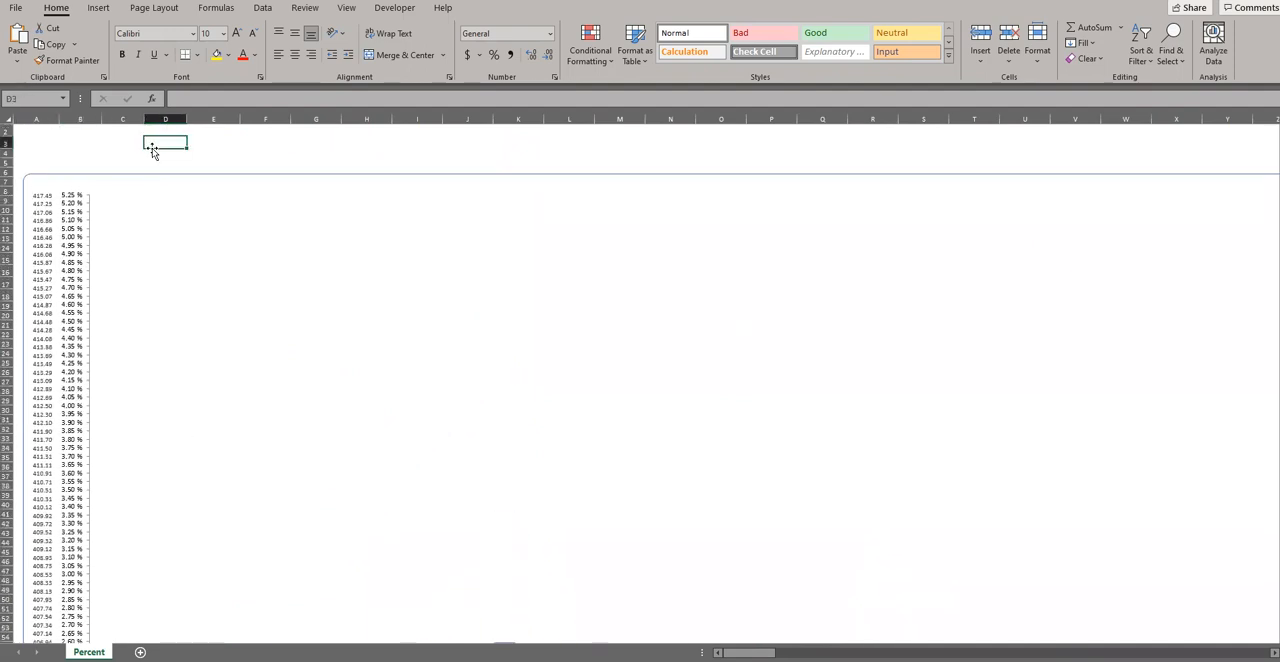
pyautogui.click(195, 183)
pyautogui.rightClick(195, 180)
pyautogui.press('Escape')
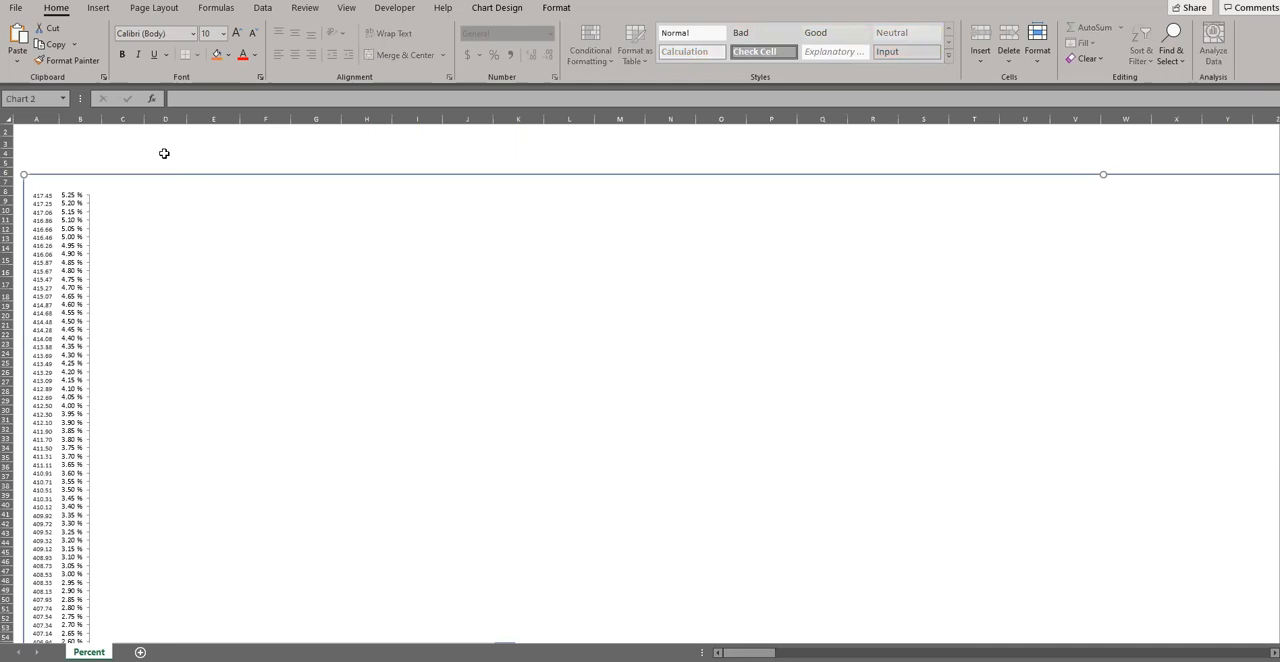
pyautogui.click(180, 144)
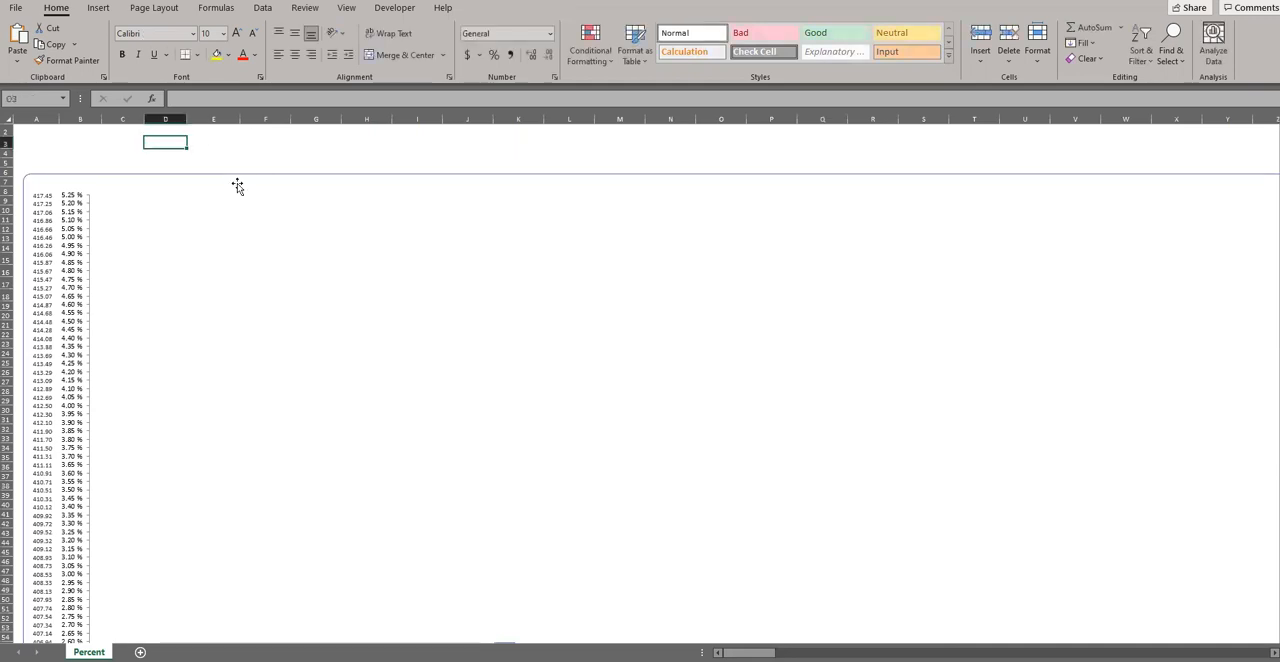
pyautogui.click(231, 185)
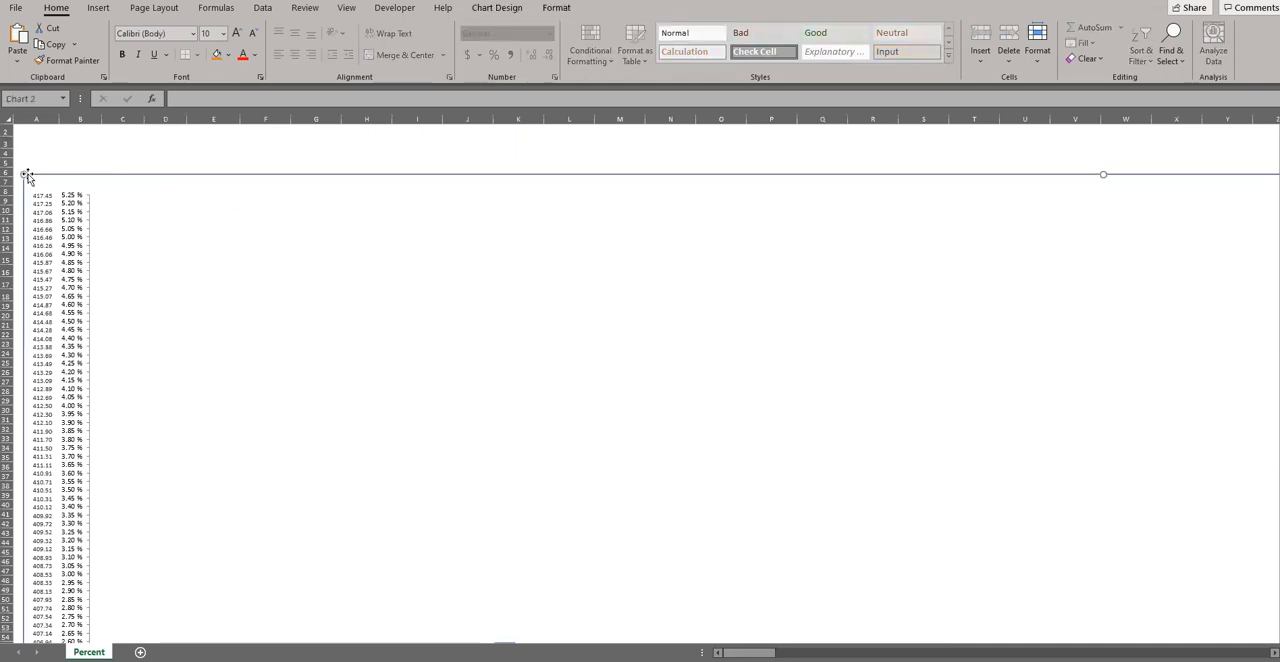
pyautogui.rightClick(230, 184)
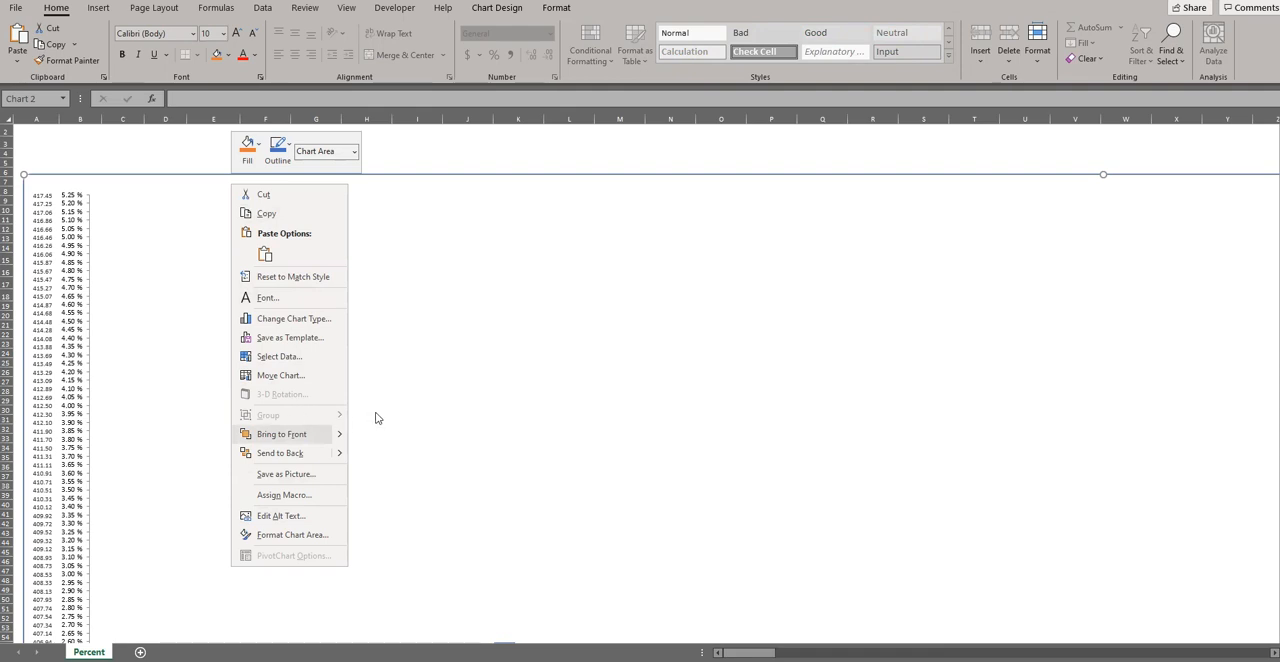
pyautogui.click(137, 137)
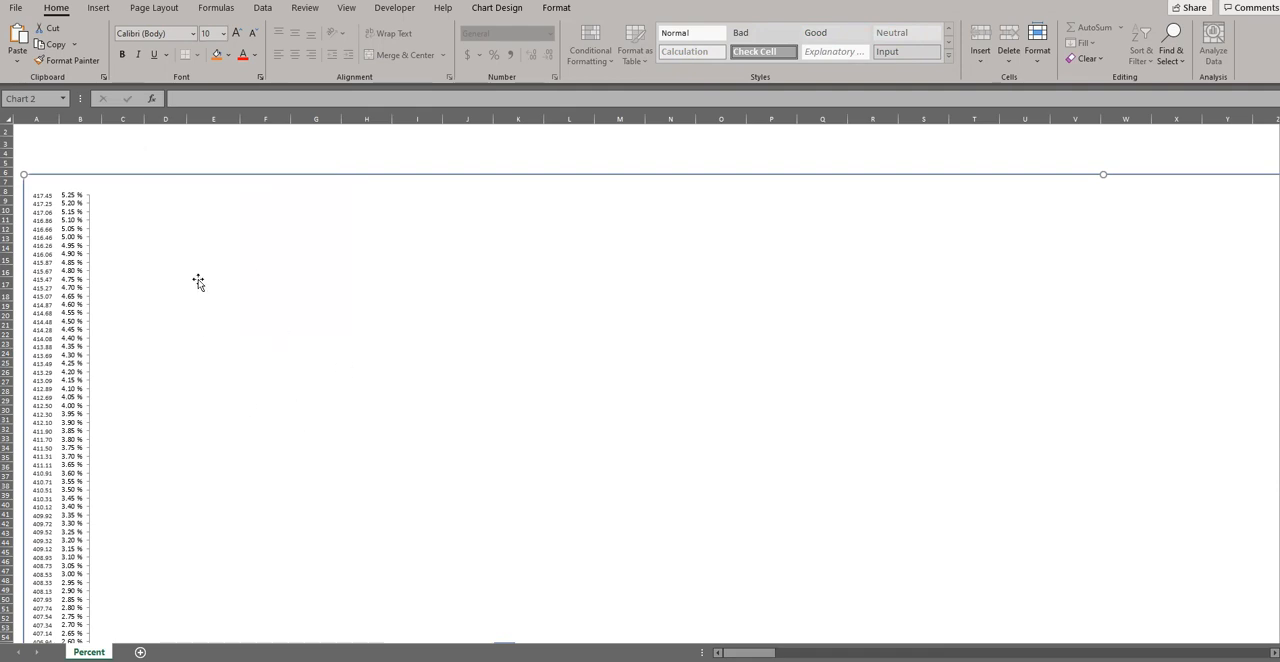
pyautogui.click(61, 208)
pyautogui.click(40, 206)
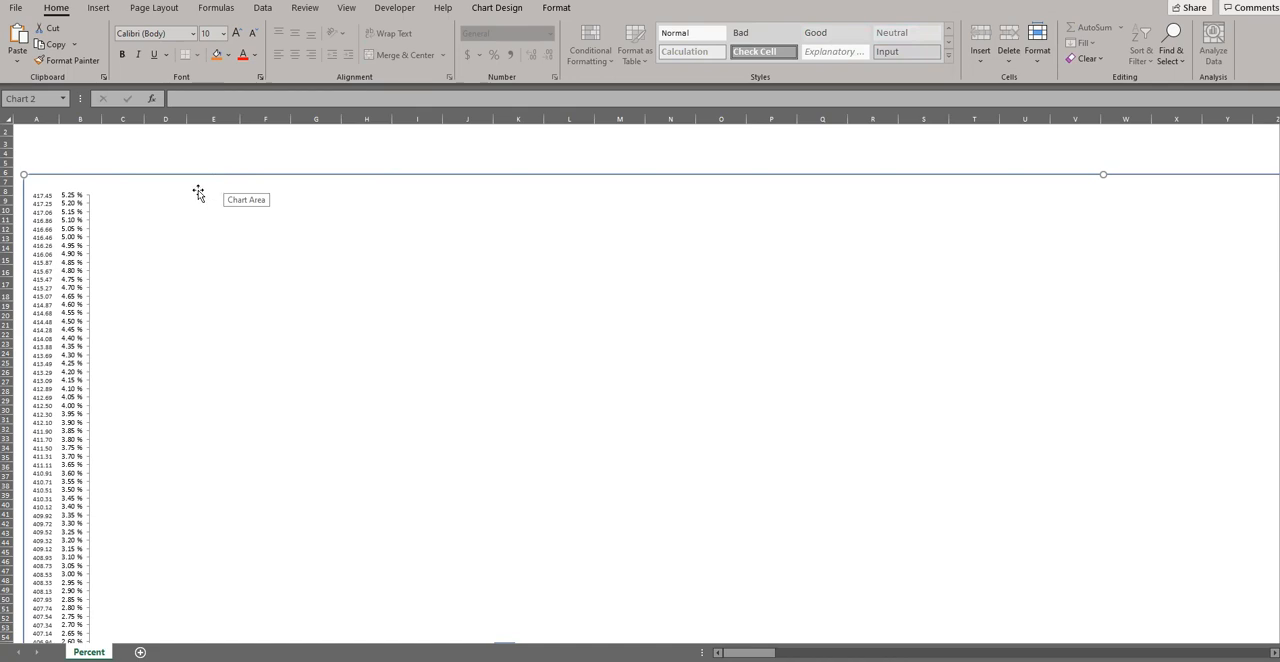
# Step: Send the second chart behind the overlapping first chart using Send to Back
pyautogui.click(182, 145)
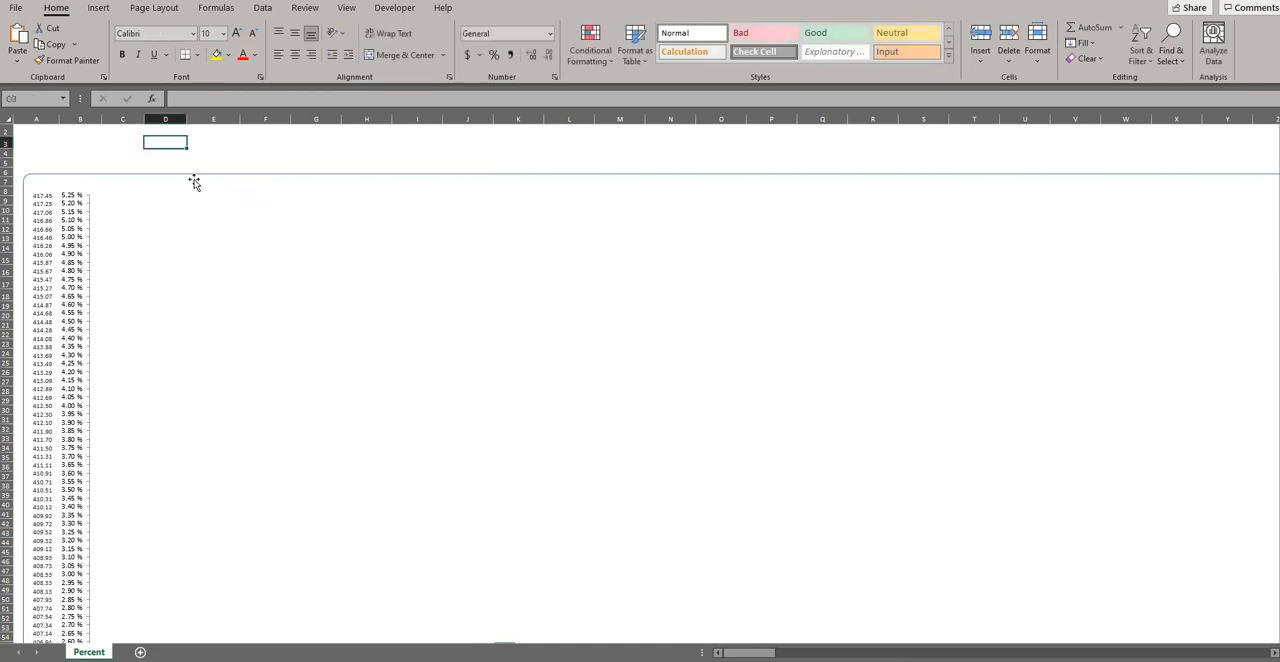
pyautogui.click(194, 182)
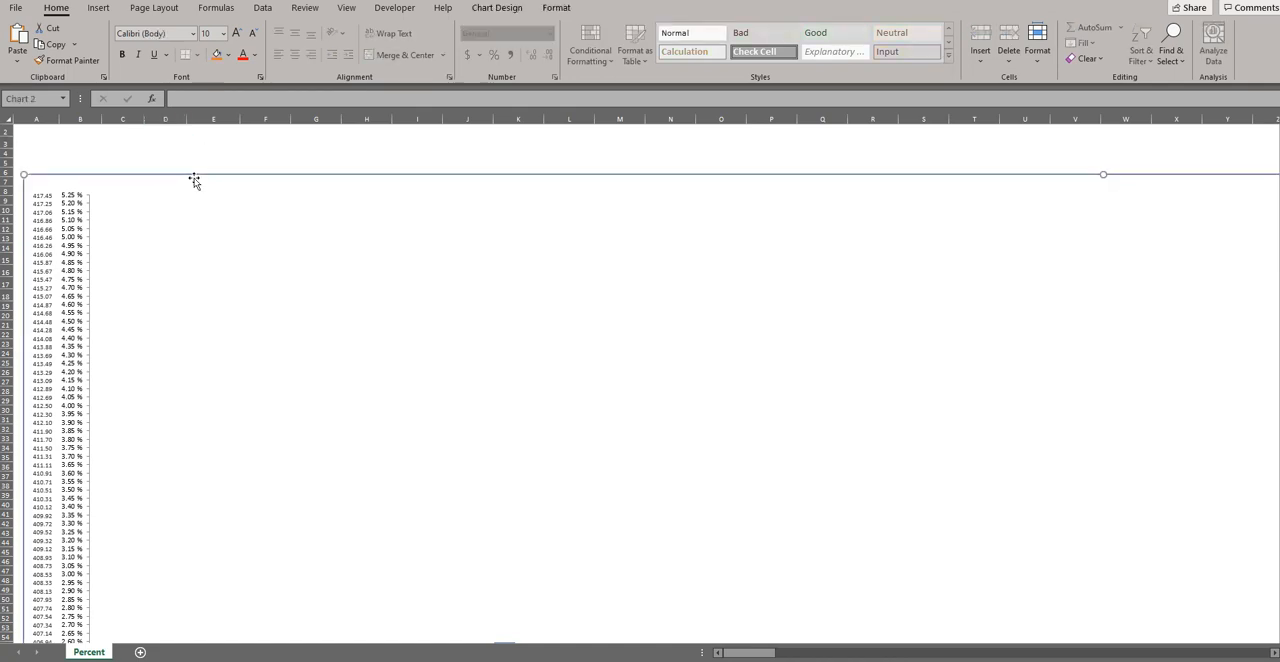
pyautogui.rightClick(195, 180)
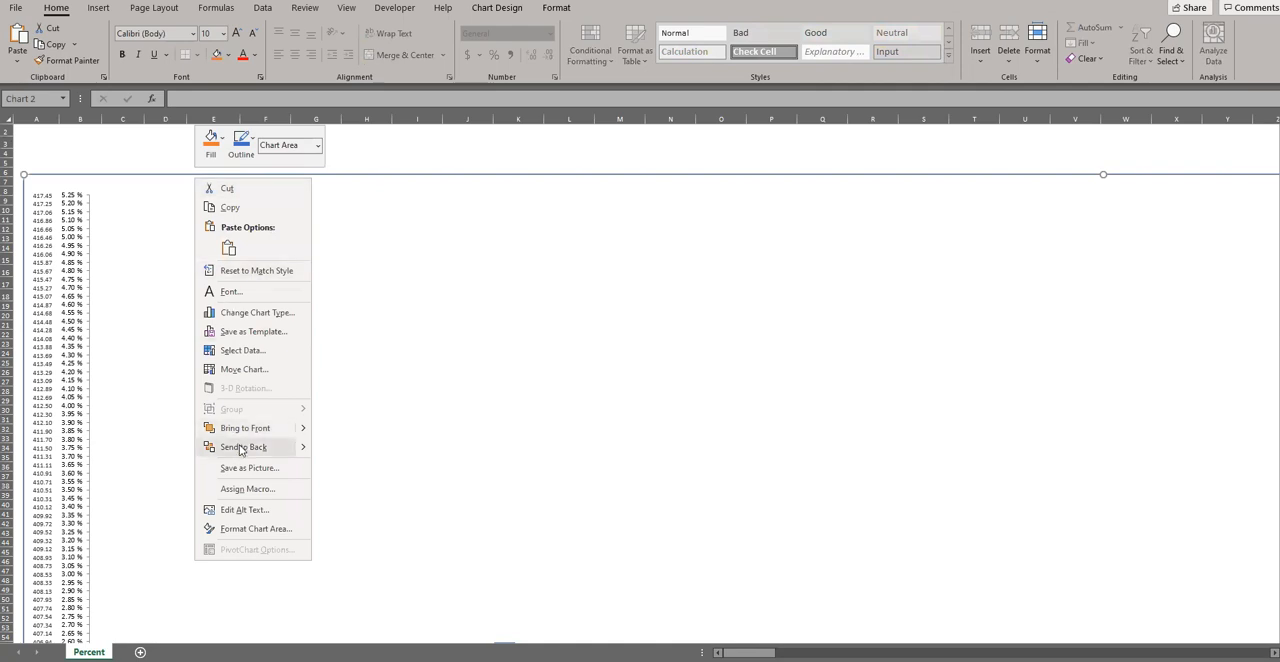
pyautogui.click(240, 450)
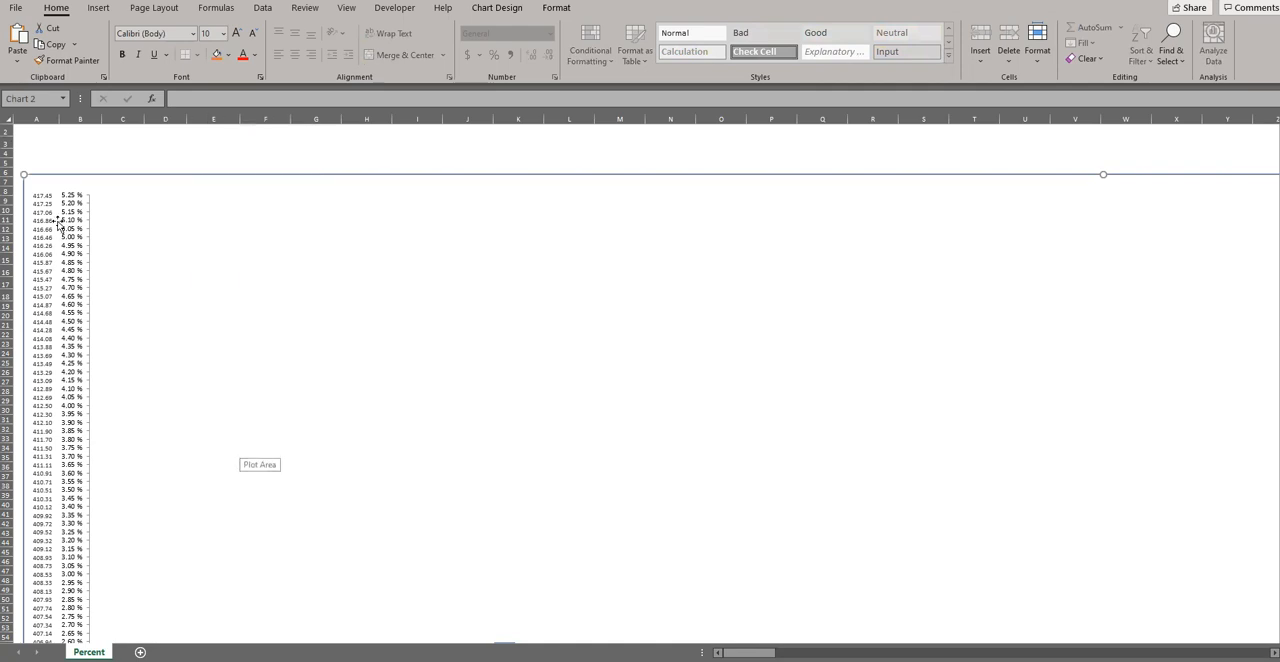
# Step: Bring the second chart in front of the first chart using Bring to Front
pyautogui.click(48, 146)
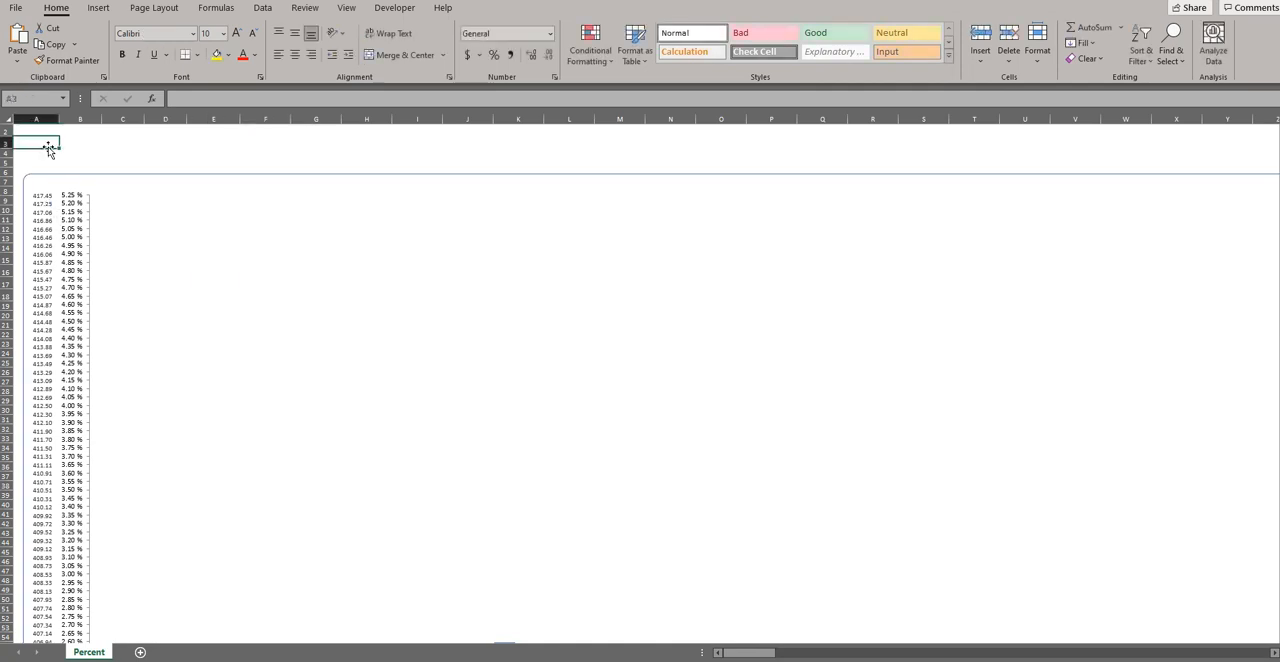
pyautogui.click(38, 223)
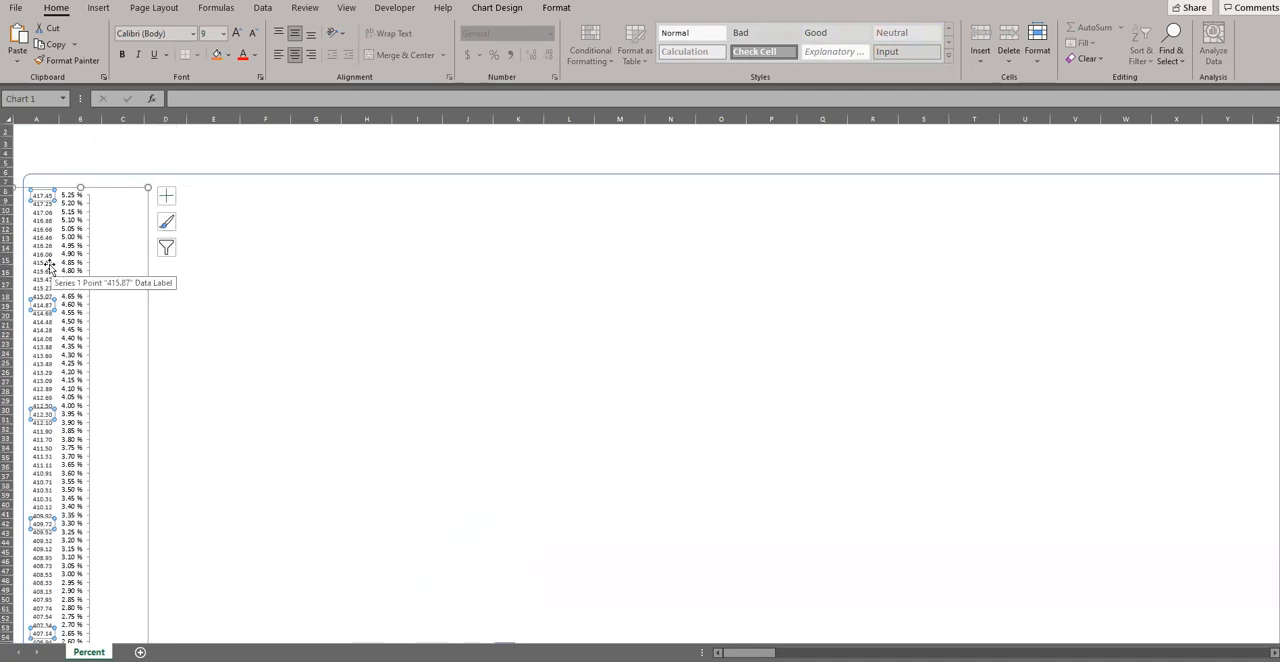
pyautogui.click(71, 154)
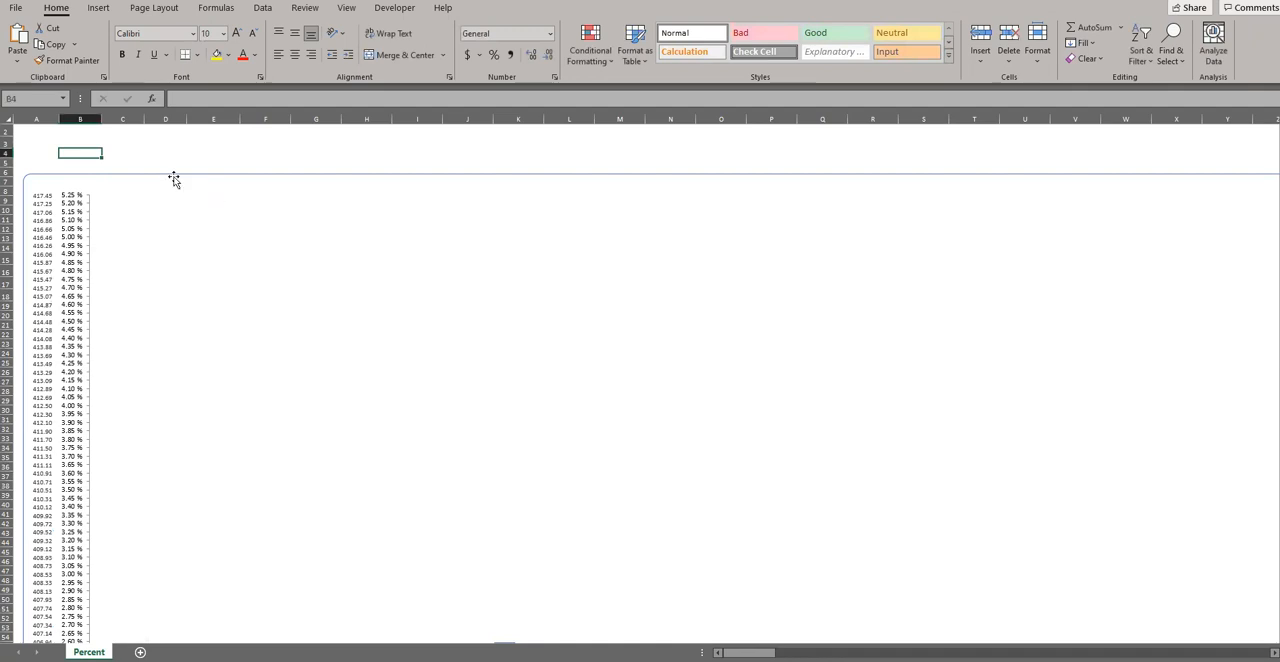
pyautogui.click(174, 179)
pyautogui.rightClick(174, 176)
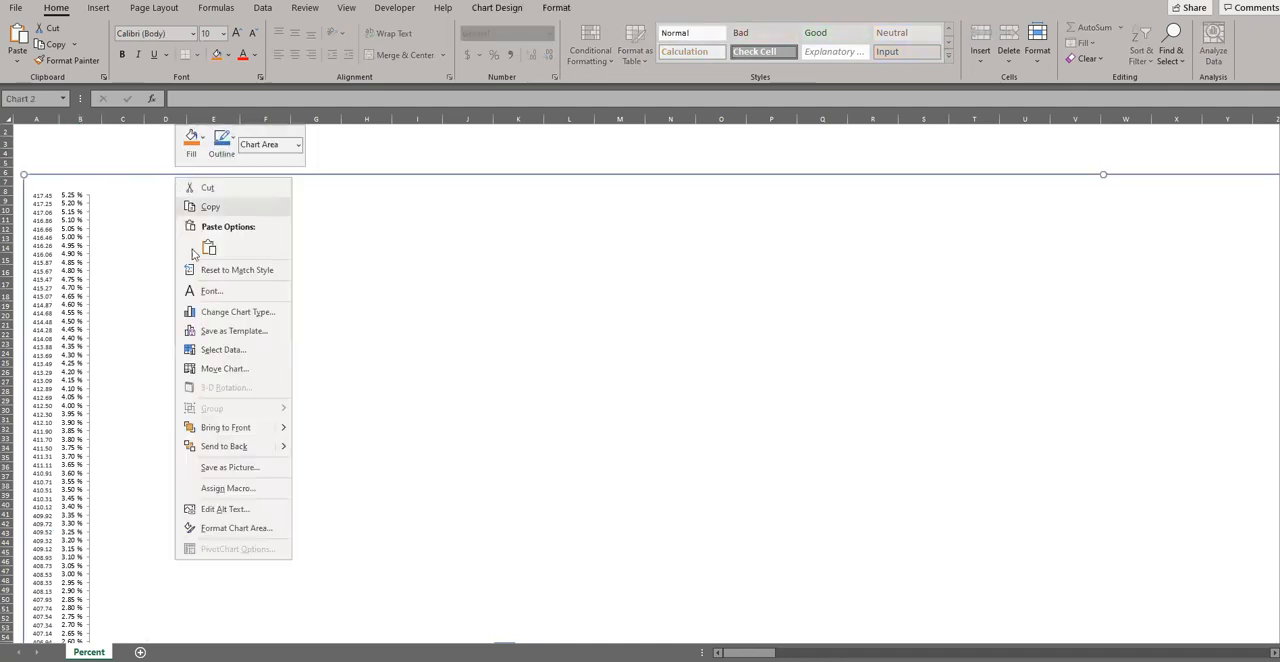
pyautogui.click(226, 428)
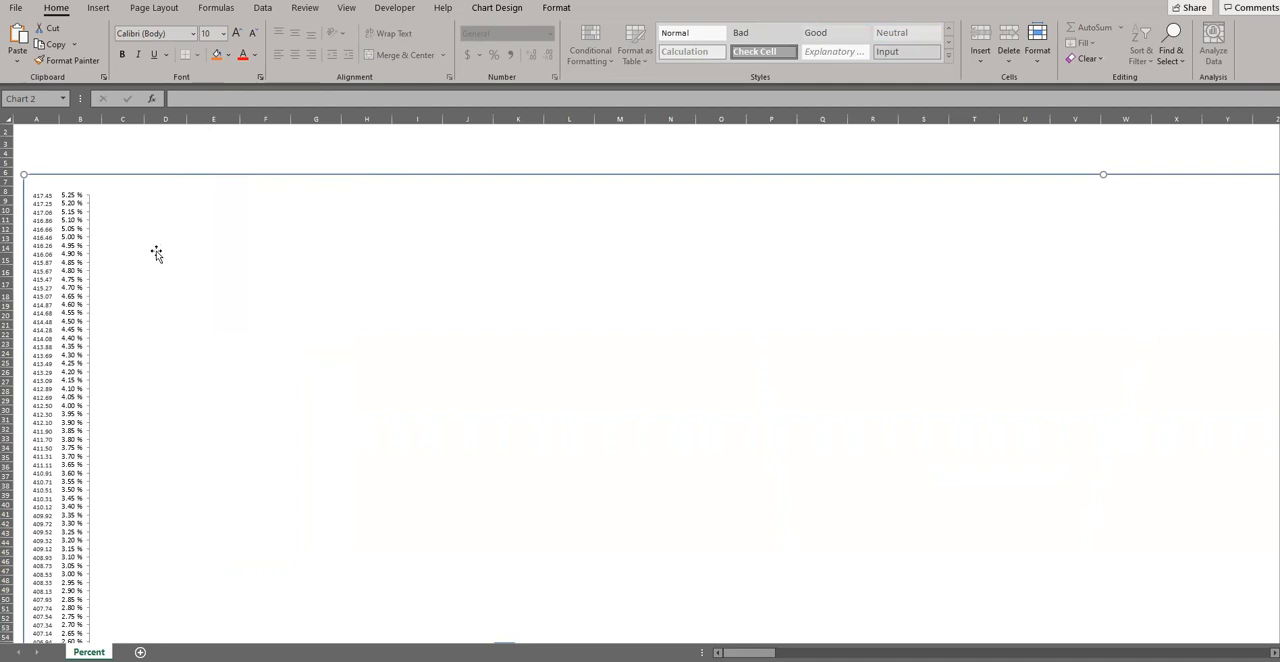
# Step: Examine the second chart's plot area and vertical axis options along the zero line
pyautogui.scroll(-12, 157, 255)
pyautogui.scroll(-10, 160, 256)
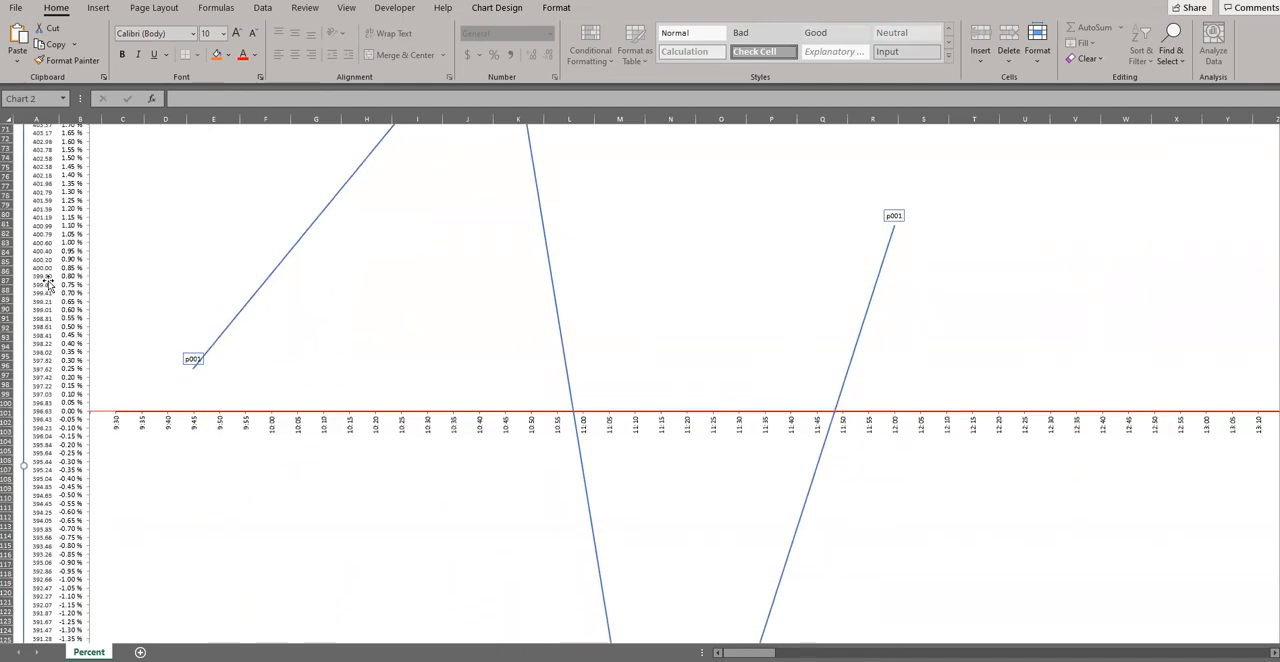
pyautogui.click(193, 424)
pyautogui.scroll(-2, 193, 424)
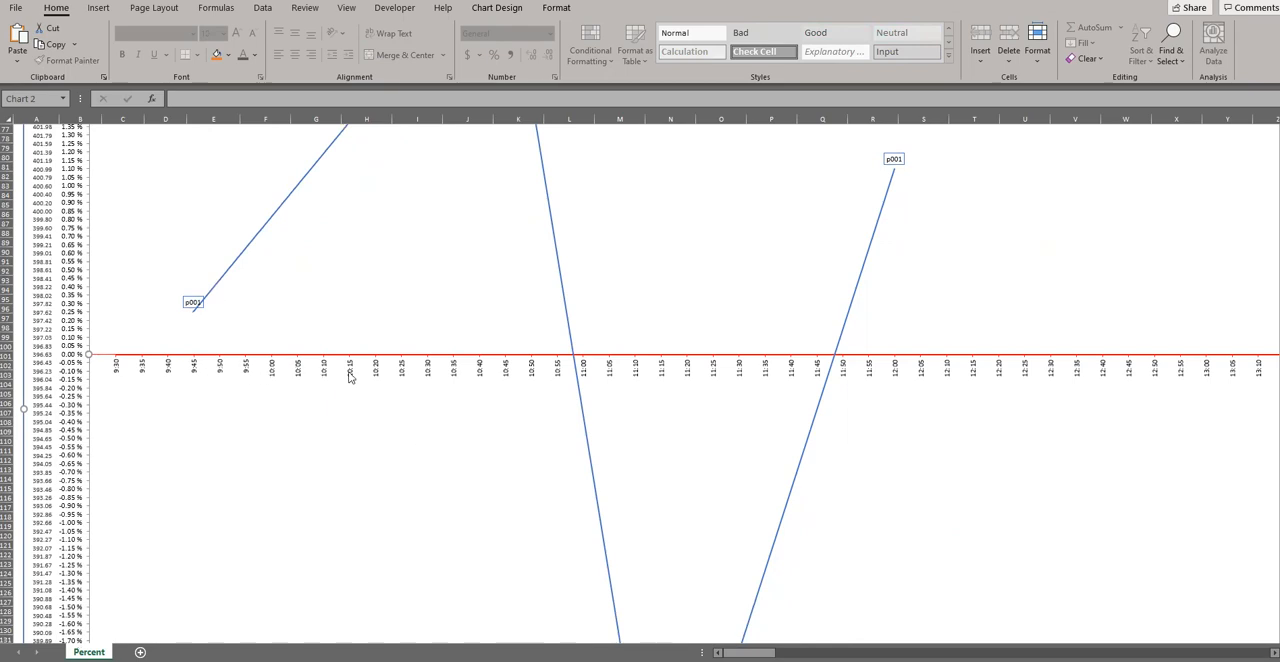
pyautogui.rightClick(431, 452)
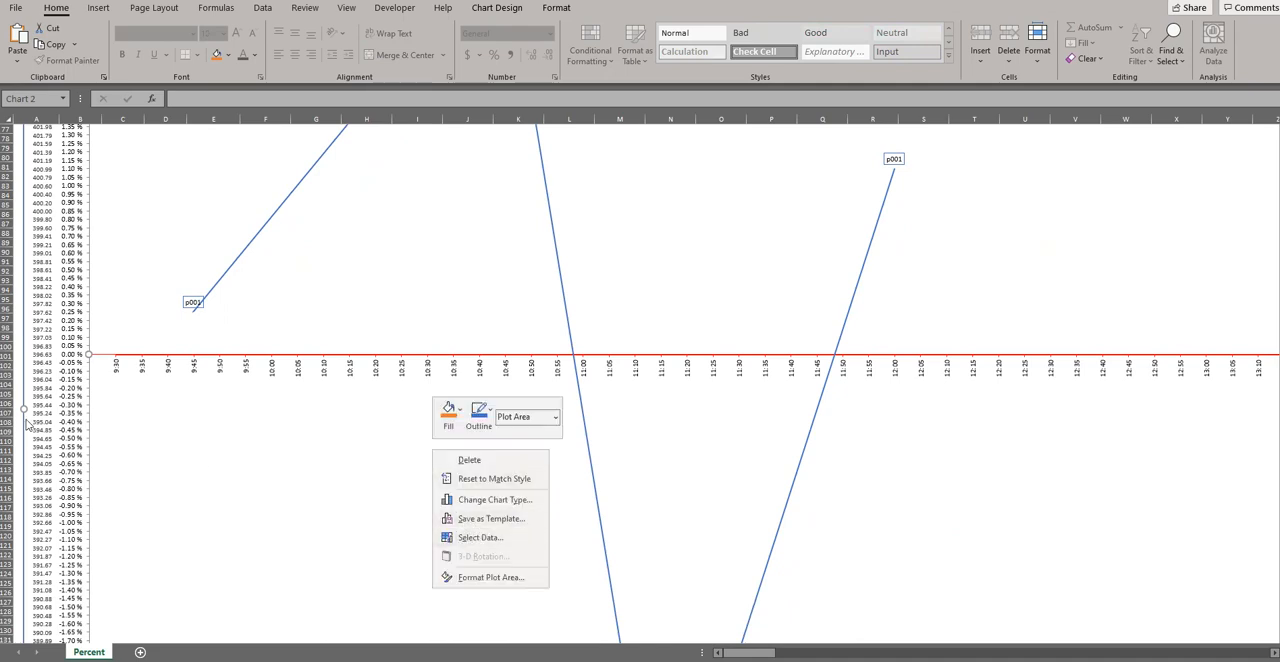
pyautogui.click(17, 388)
pyautogui.click(16, 385)
pyautogui.click(447, 461)
pyautogui.rightClick(447, 462)
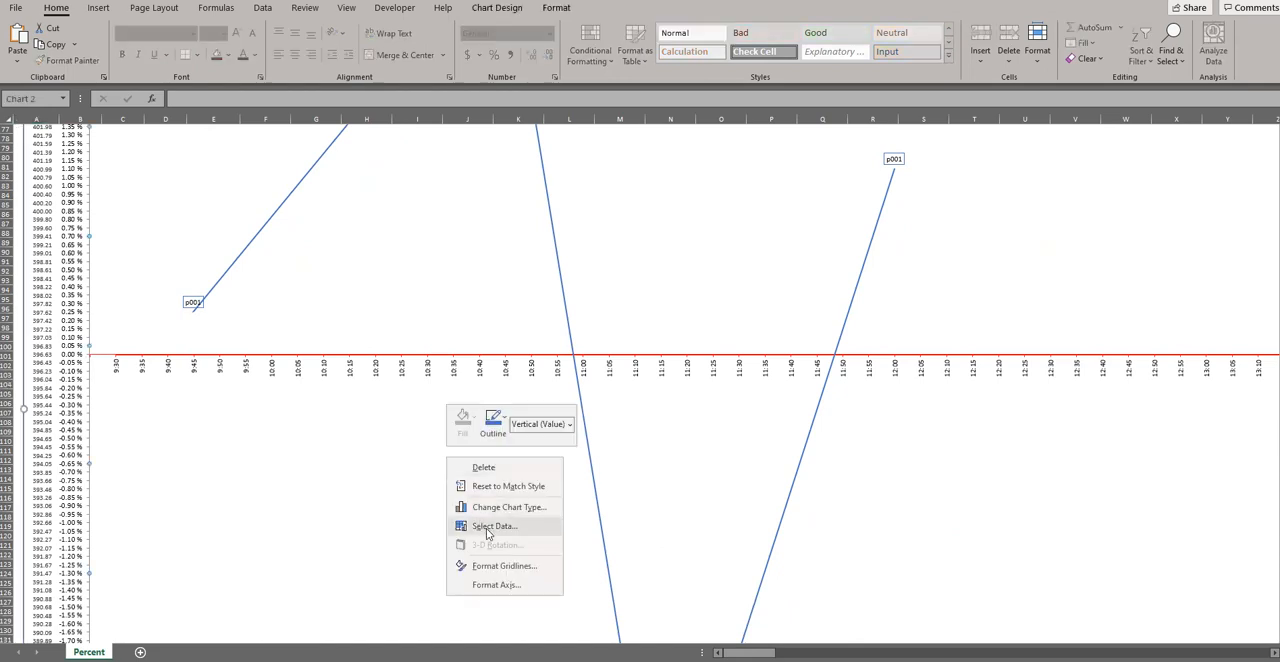
pyautogui.click(431, 461)
pyautogui.rightClick(432, 464)
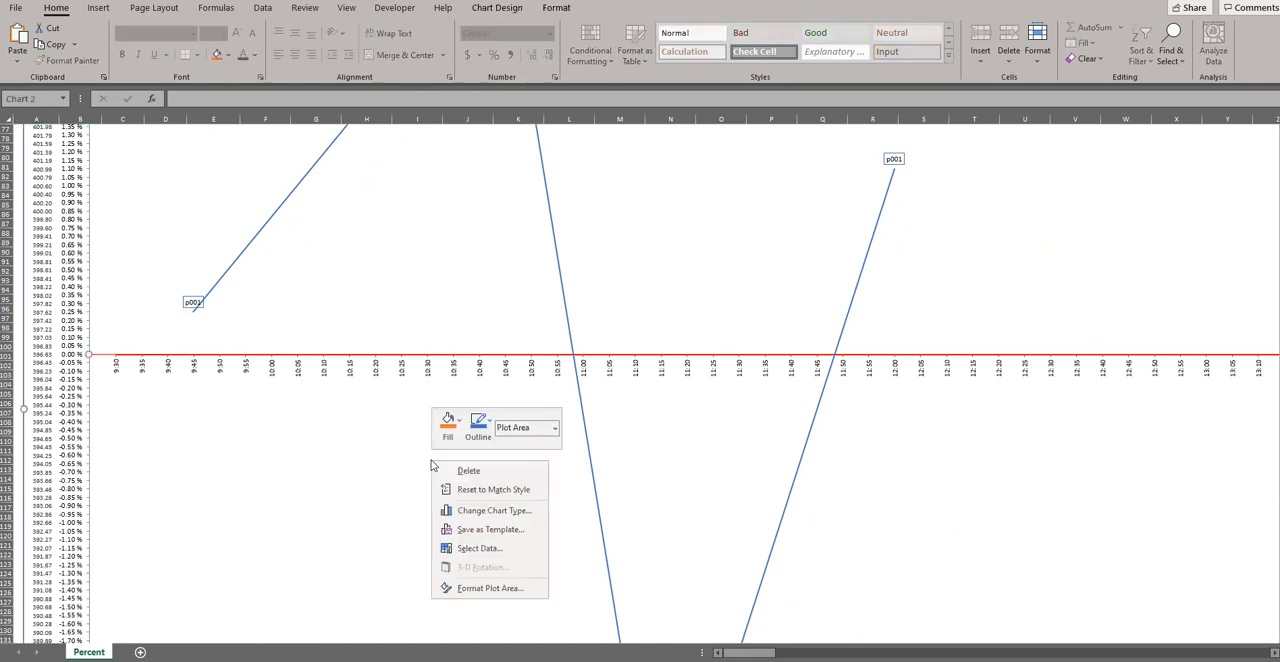
pyautogui.scroll(-20, 377, 483)
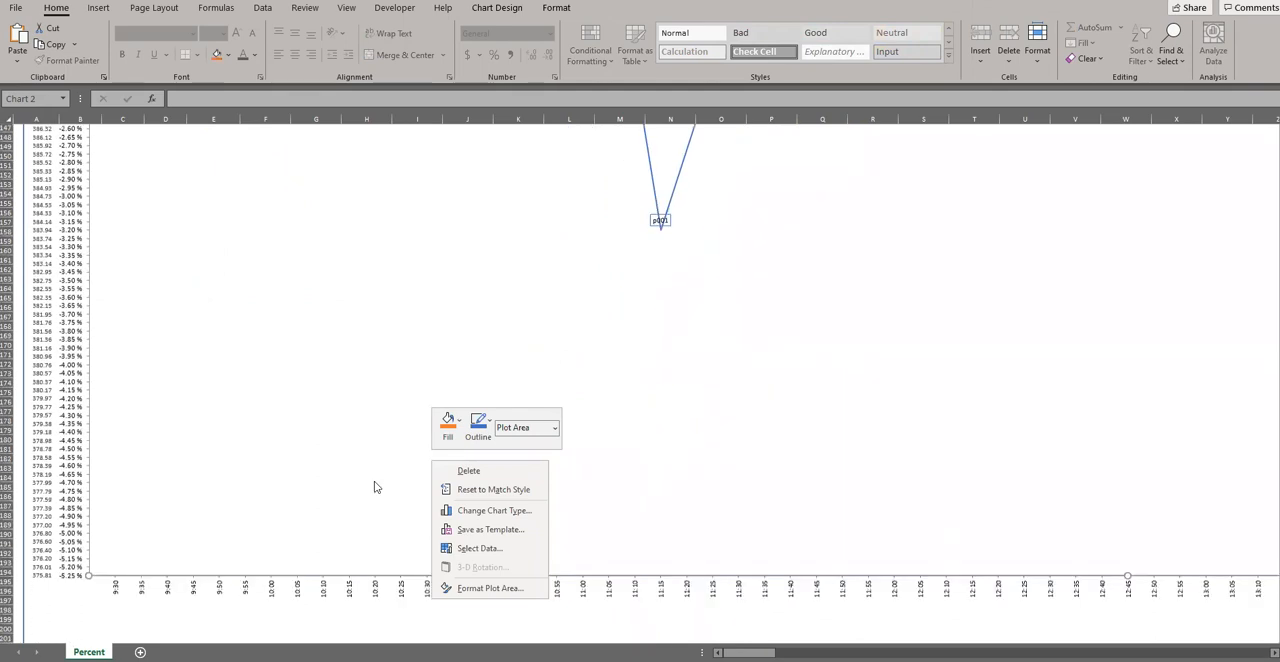
# Step: Send the second chart to the back, behind the first chart's percentage labels
pyautogui.click(368, 573)
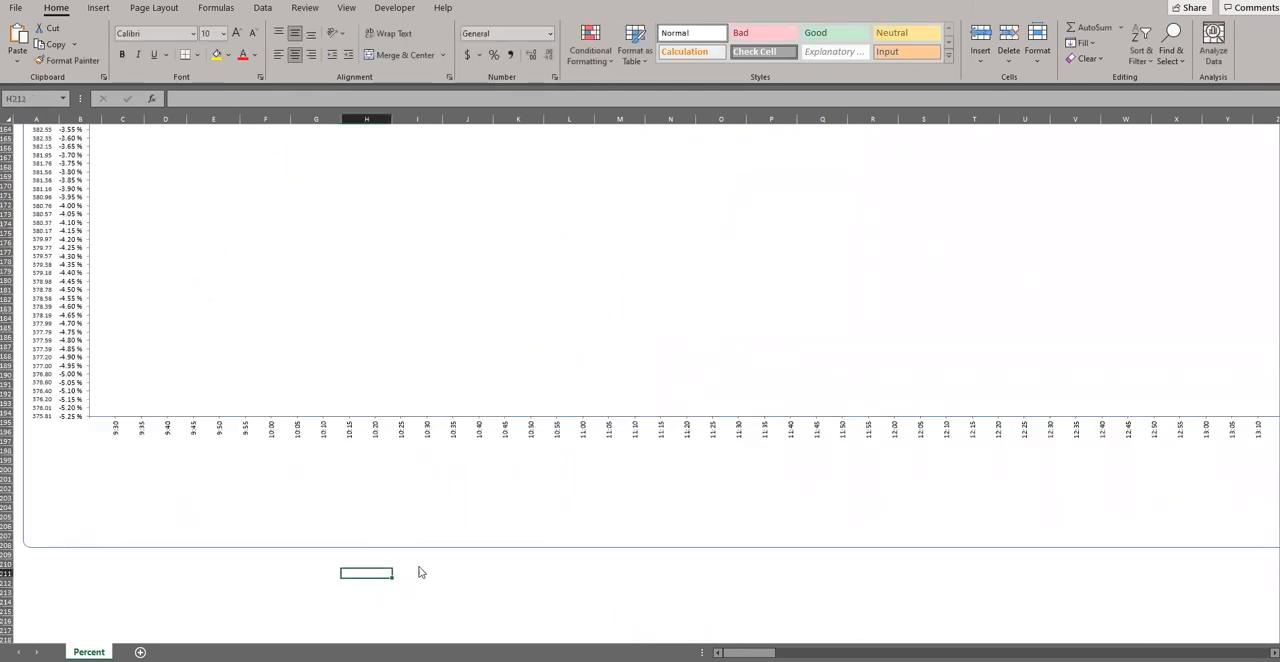
pyautogui.click(426, 582)
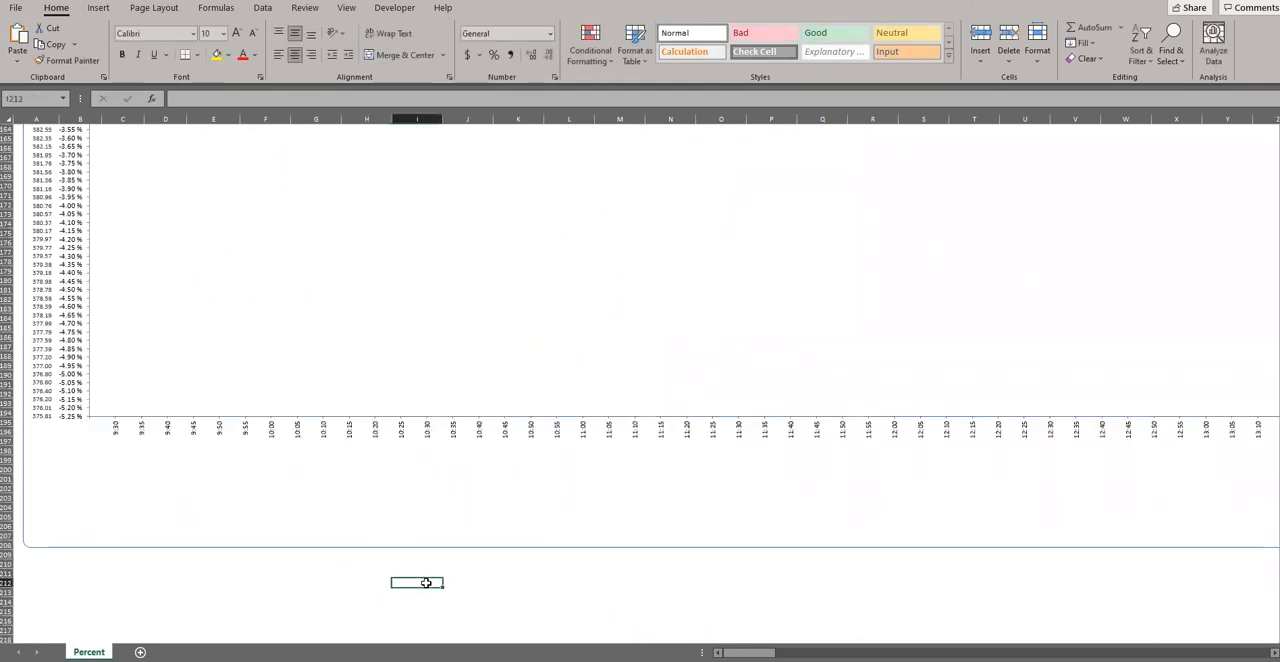
pyautogui.click(407, 524)
pyautogui.rightClick(407, 525)
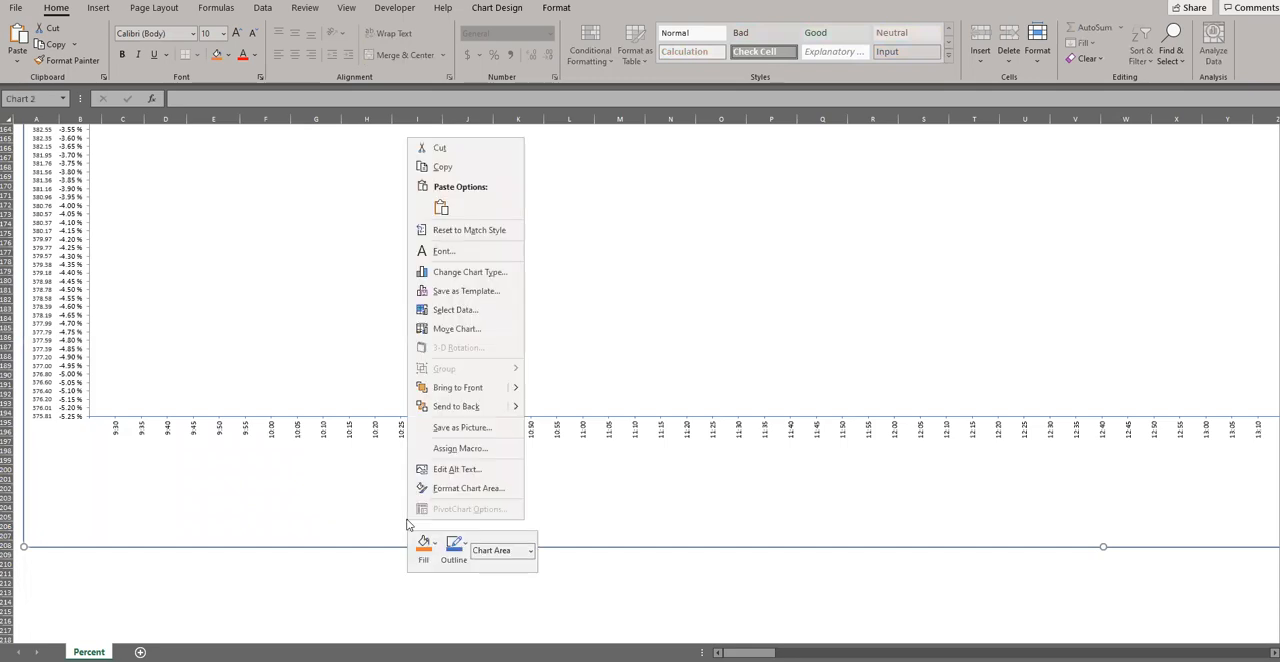
pyautogui.click(456, 408)
# Step: Check the layering of both overlapping charts by selecting each chart and its data labels
pyautogui.scroll(20, 358, 482)
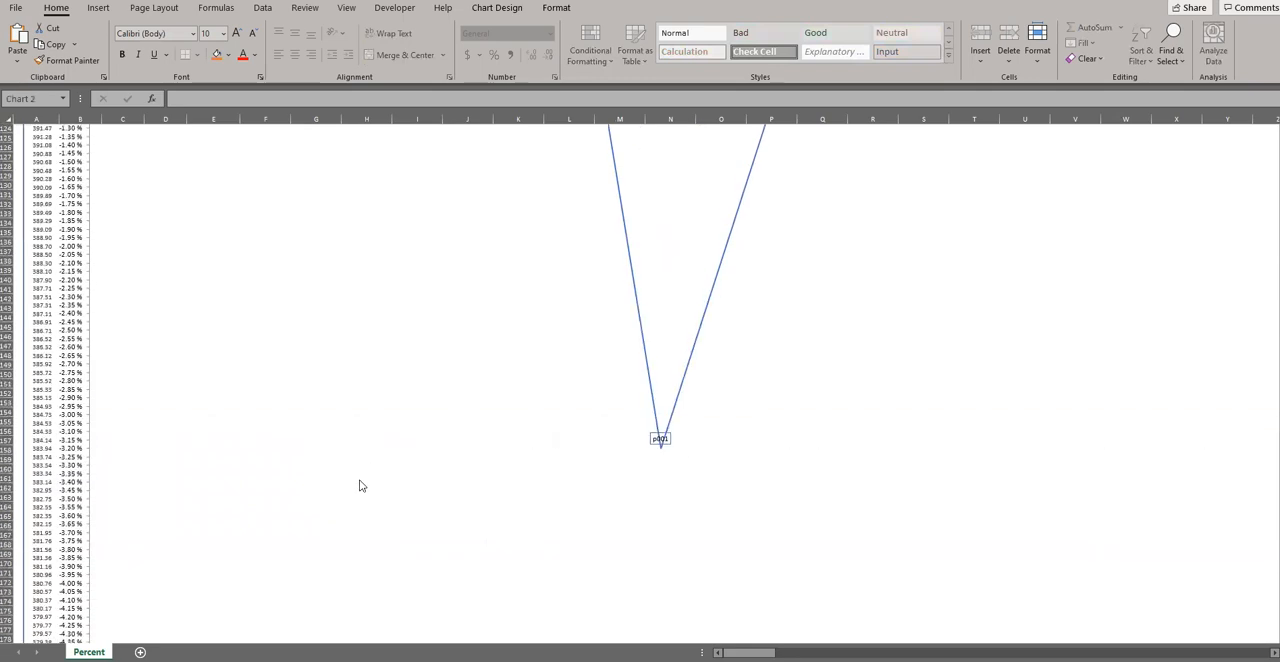
pyautogui.scroll(5, 361, 486)
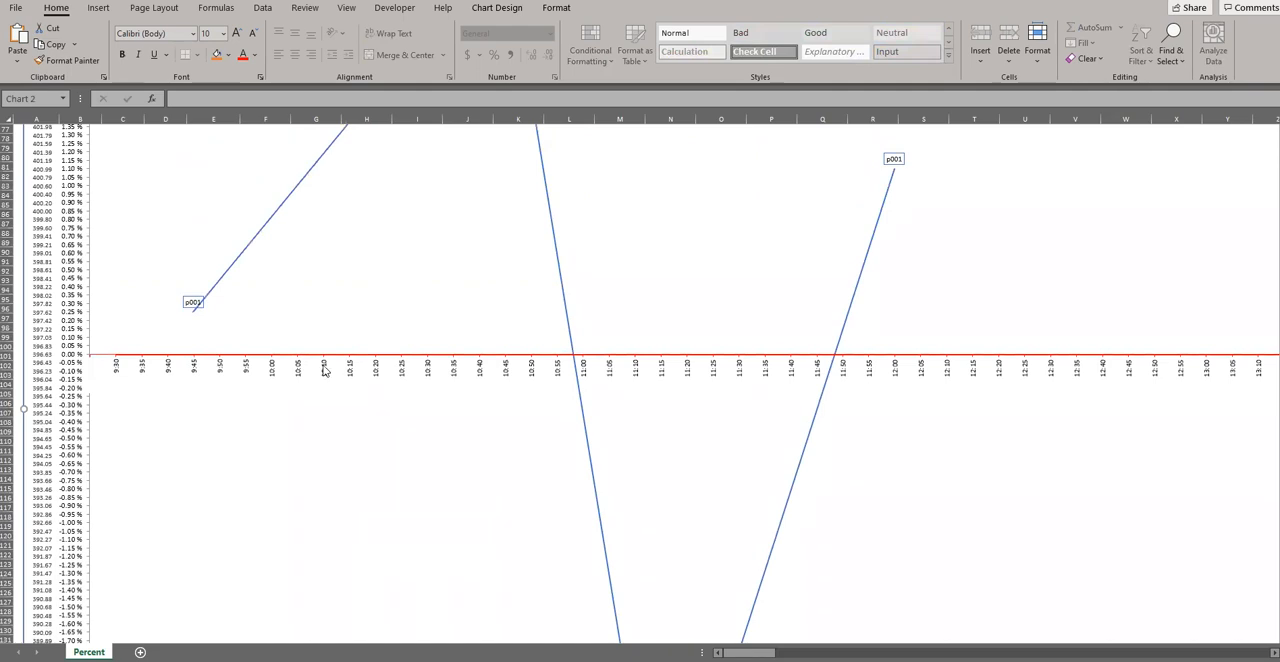
pyautogui.click(34, 329)
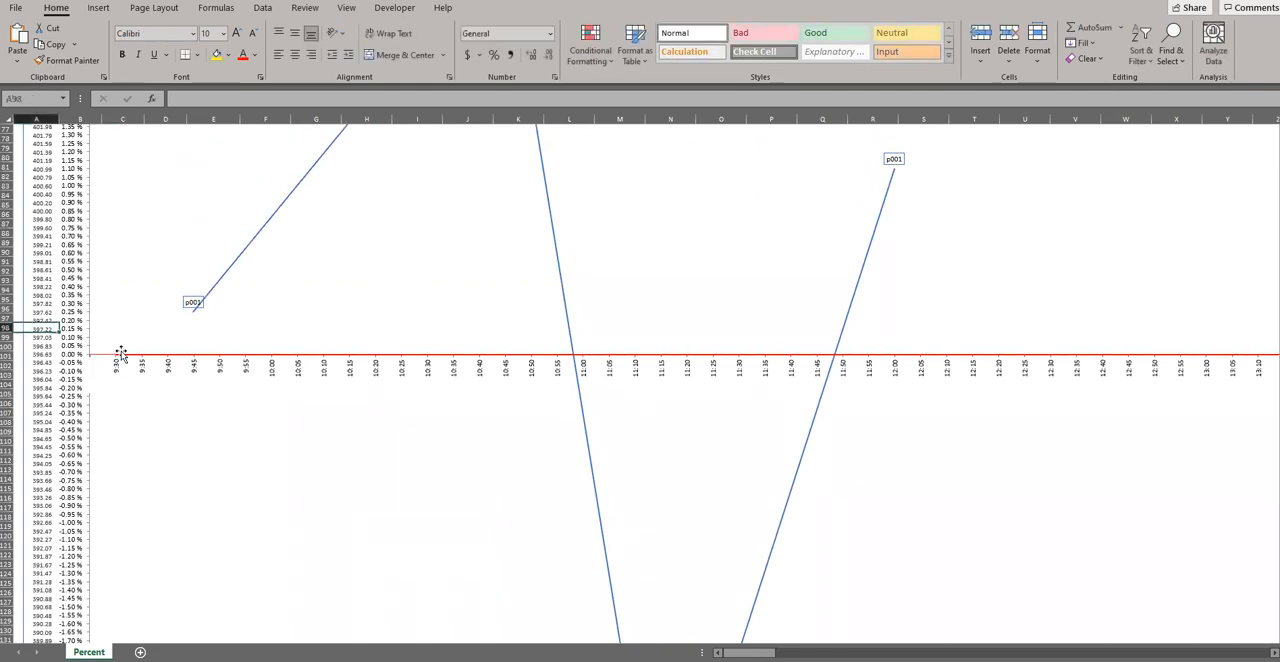
pyautogui.click(376, 374)
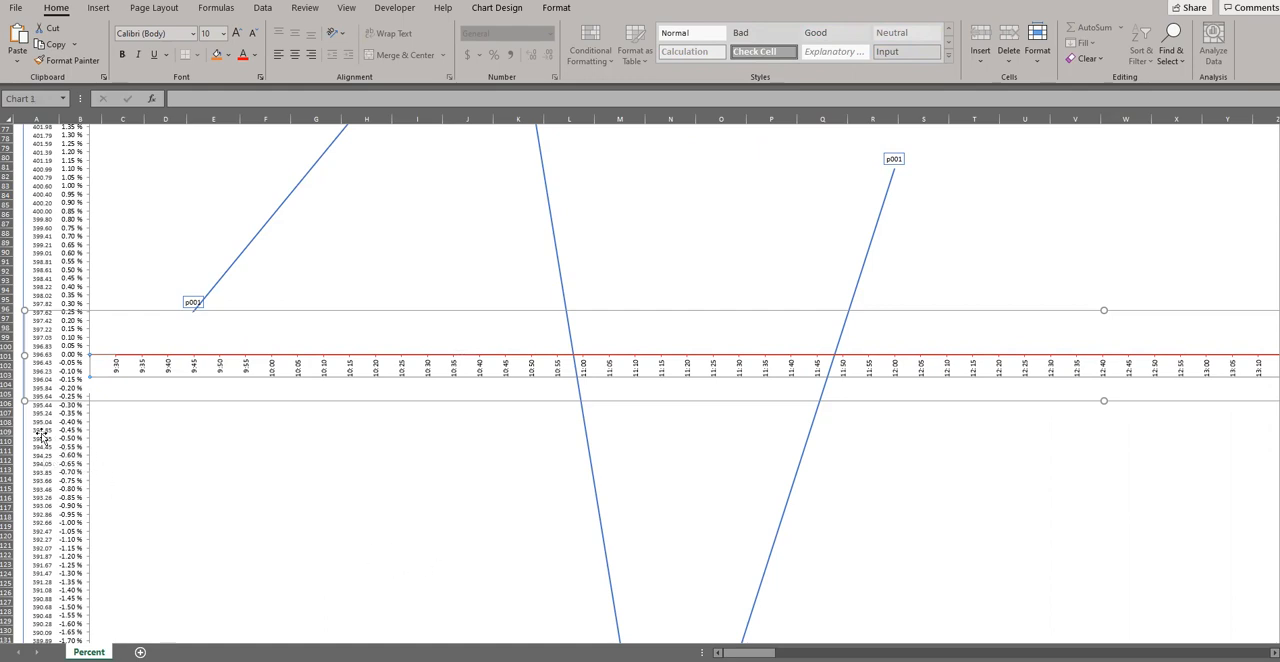
pyautogui.click(40, 432)
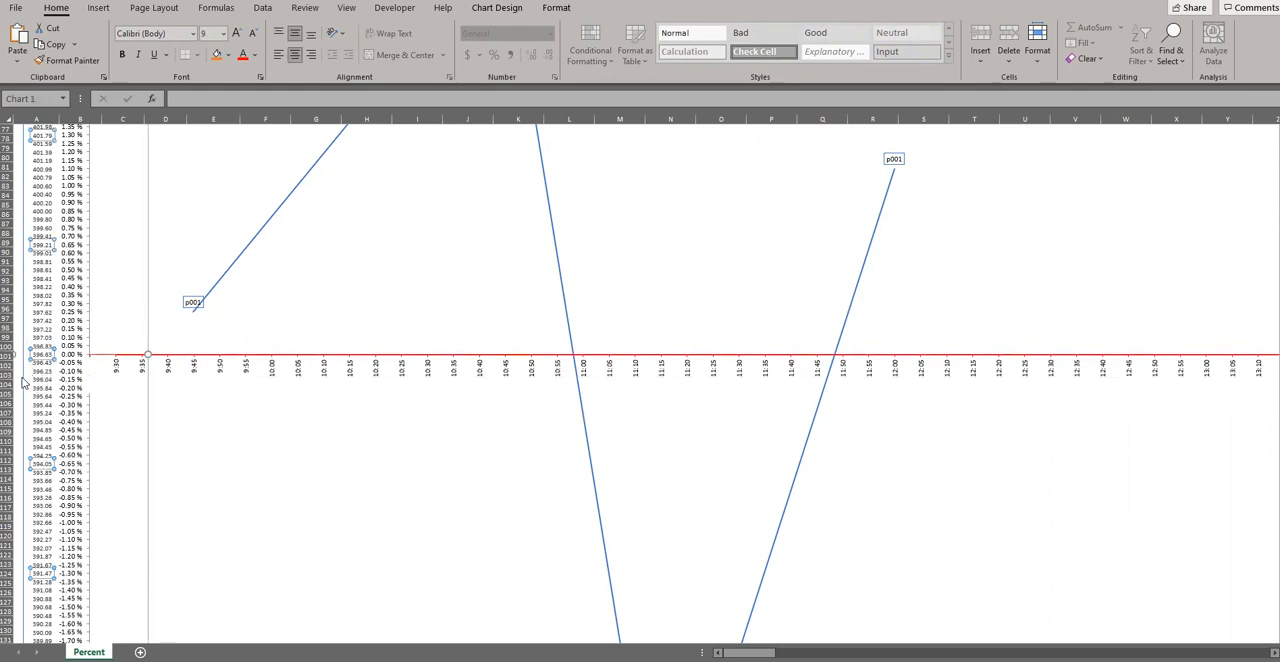
pyautogui.scroll(-15, 57, 447)
pyautogui.scroll(-16, 57, 447)
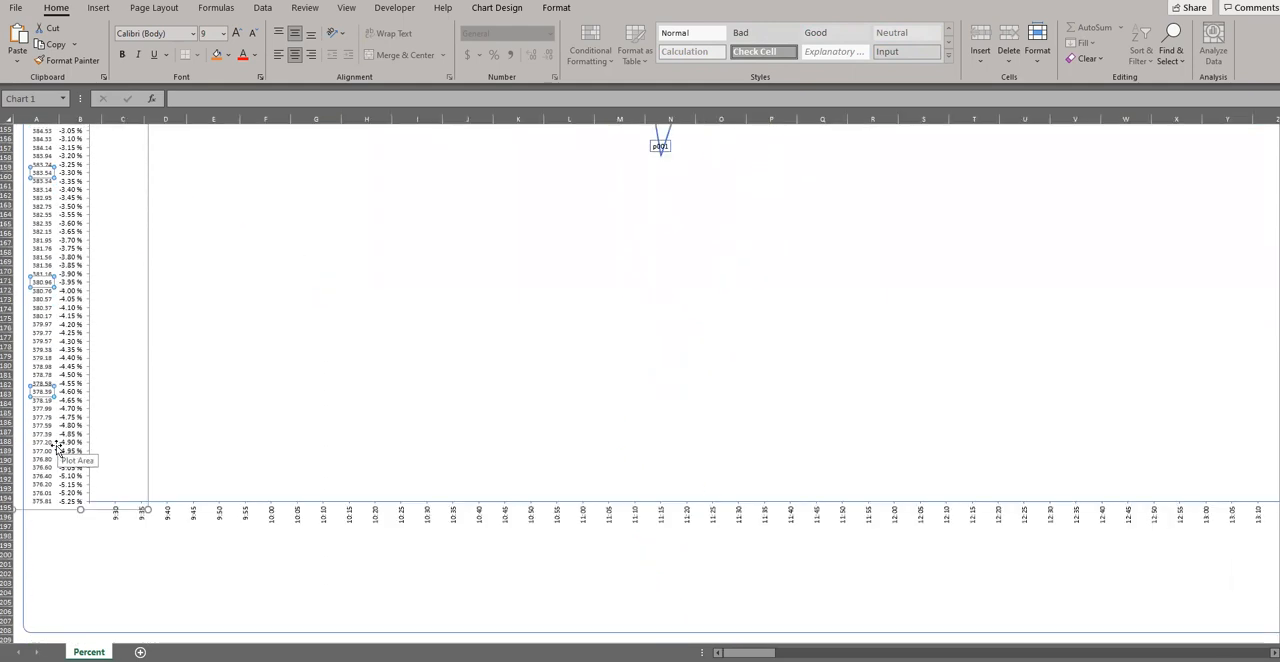
pyautogui.click(328, 518)
pyautogui.click(354, 463)
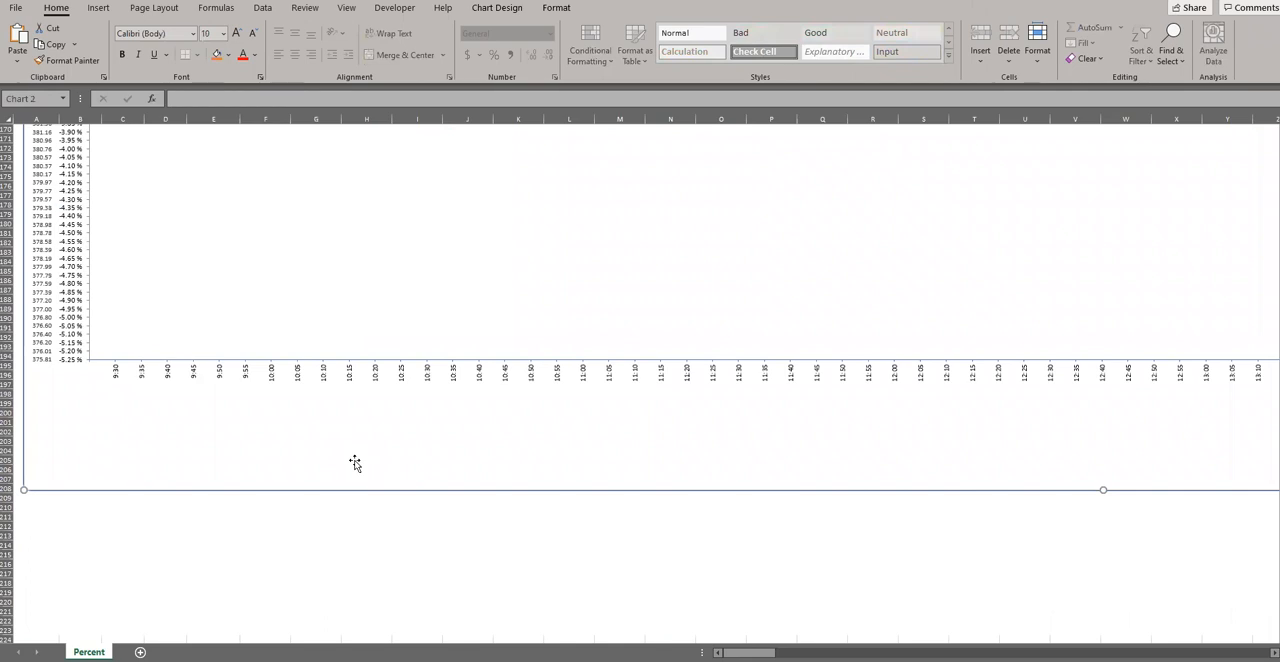
# Step: Send the second chart to the back once more using Send to Back
pyautogui.rightClick(354, 463)
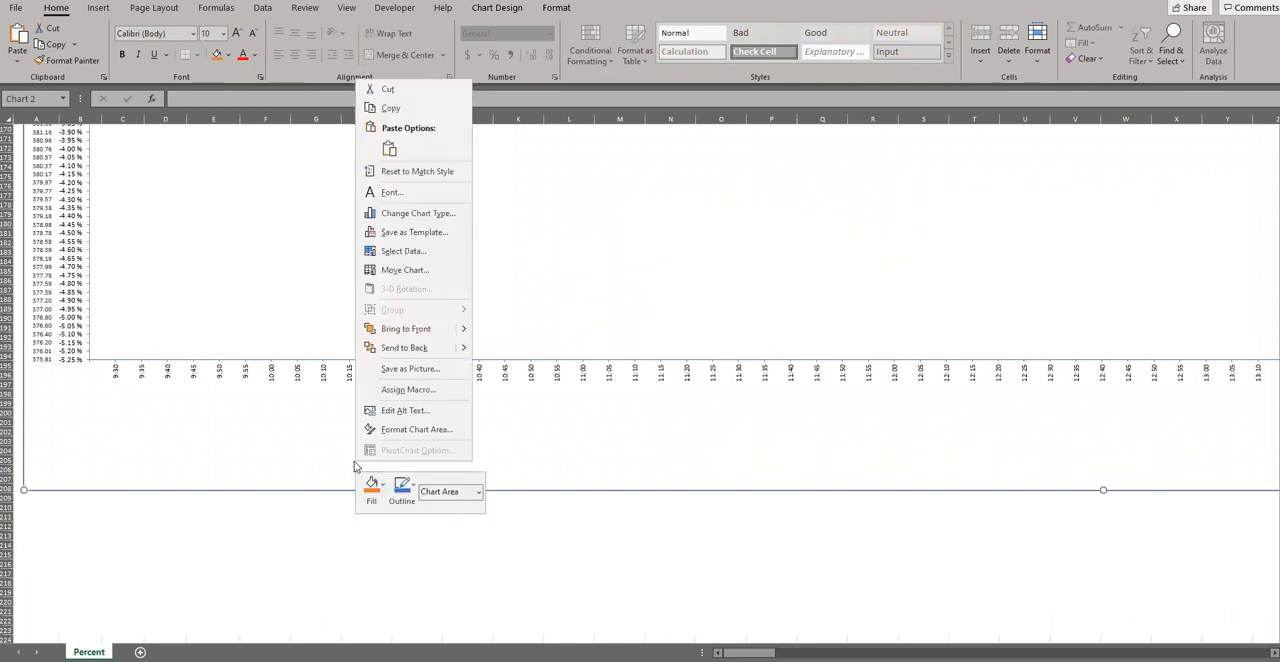
pyautogui.click(416, 338)
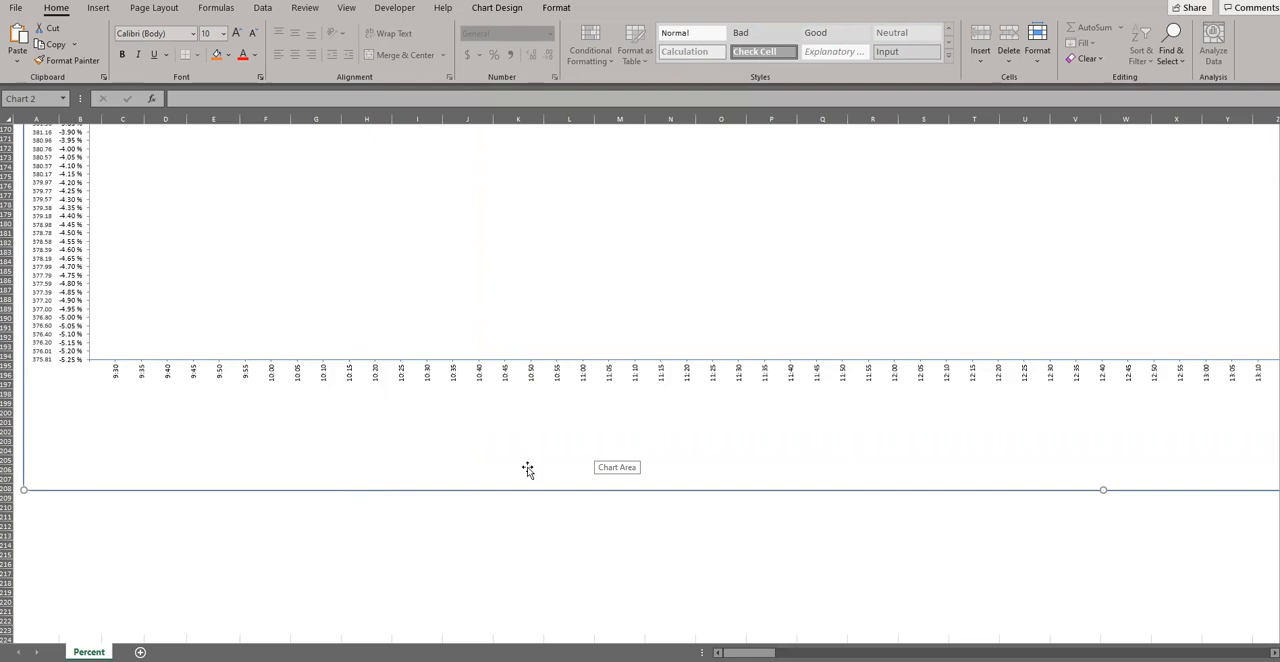
# Step: Open the Selection Pane and select Chart 3, Rectangle 5, Chart 1 and Chart 2 together
pyautogui.click(557, 9)
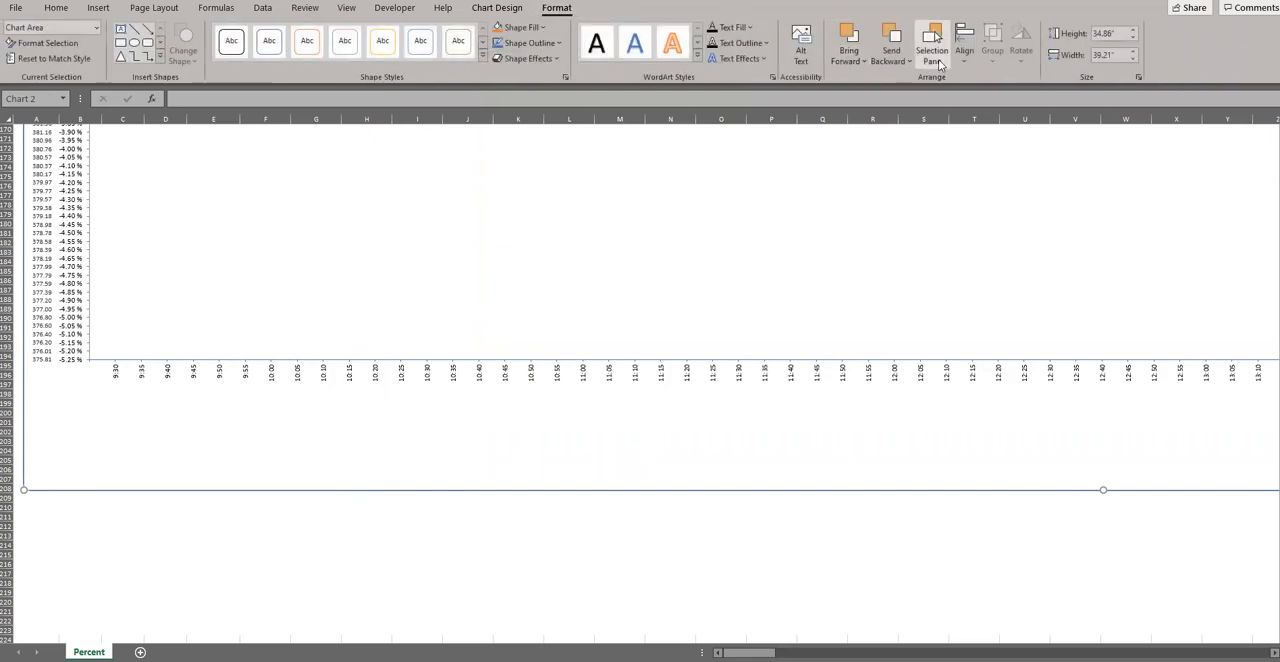
pyautogui.click(934, 55)
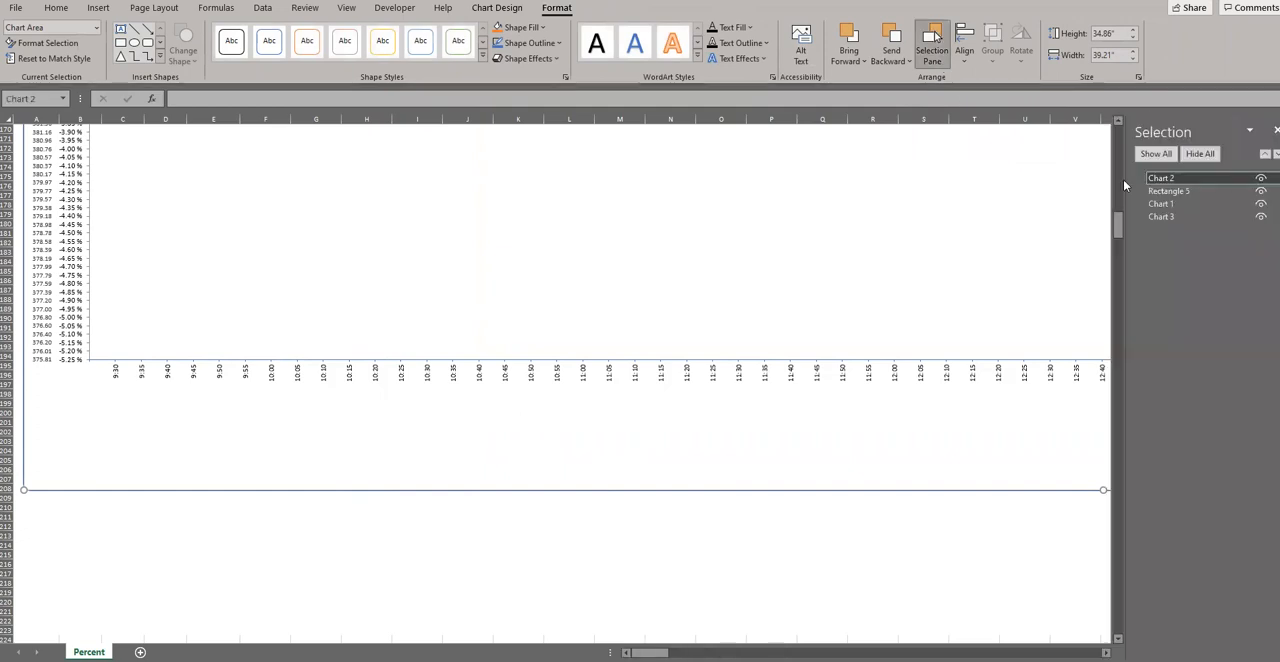
pyautogui.click(1161, 217)
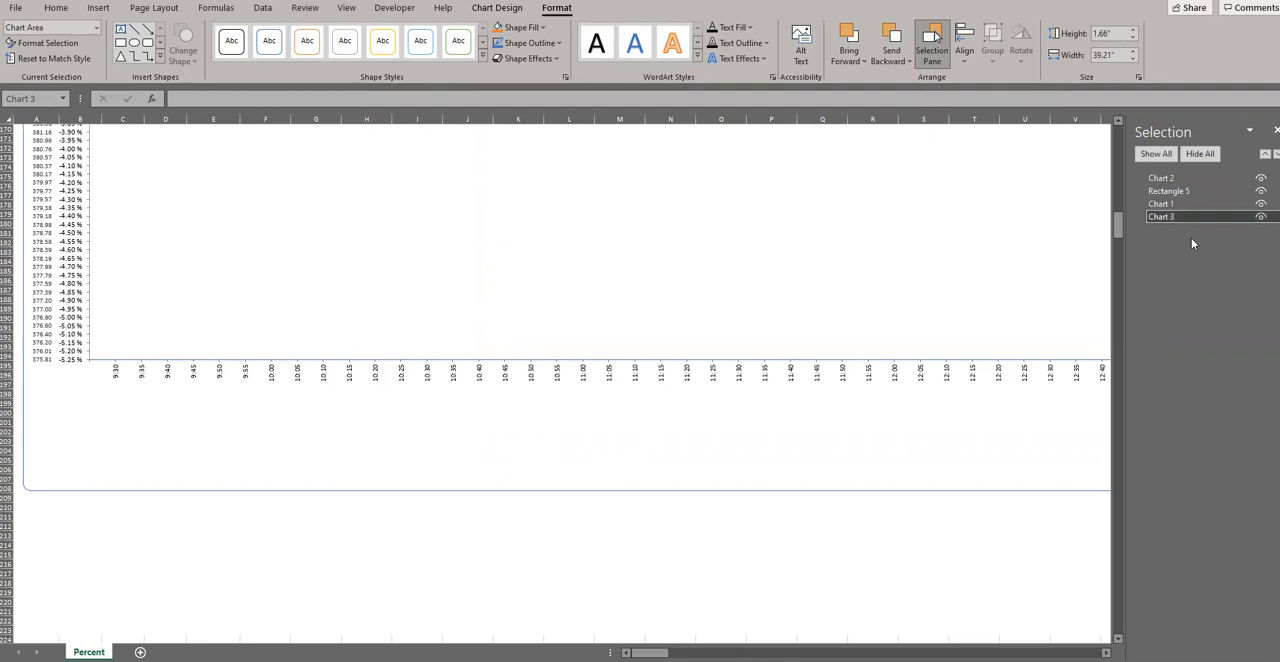
pyautogui.keyDown('shift'); pyautogui.click(1165, 191); pyautogui.keyUp('shift')
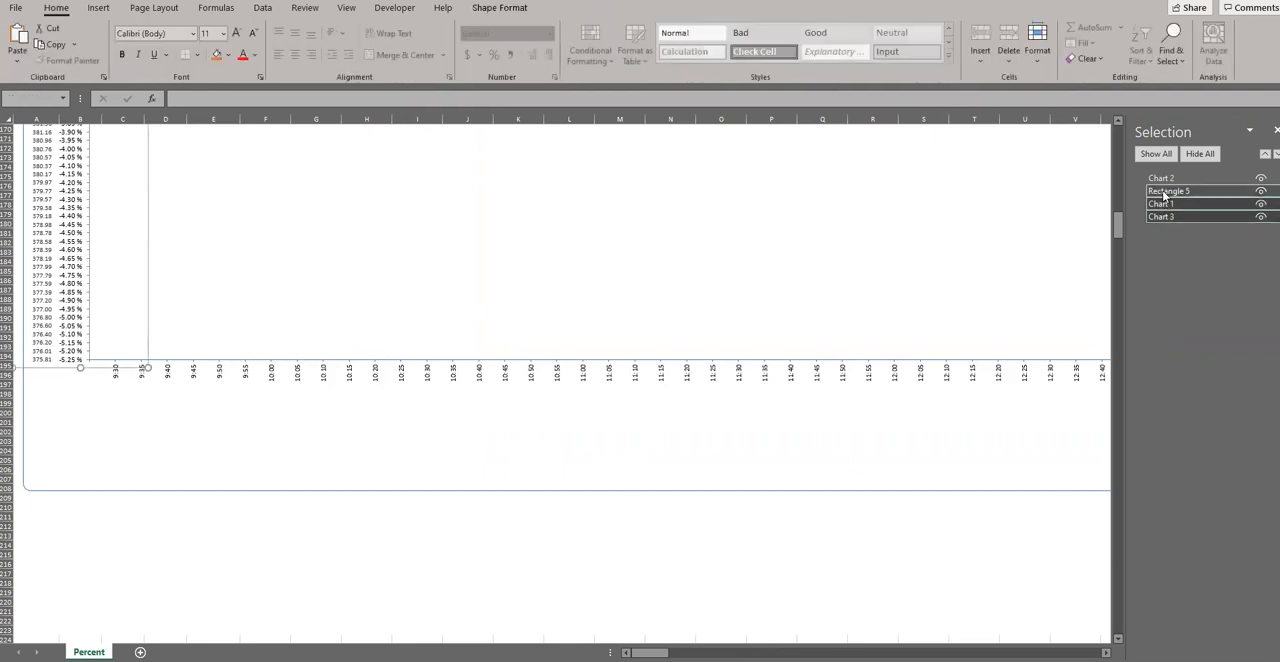
pyautogui.keyDown('ctrl'); pyautogui.click(1163, 182); pyautogui.keyUp('ctrl')
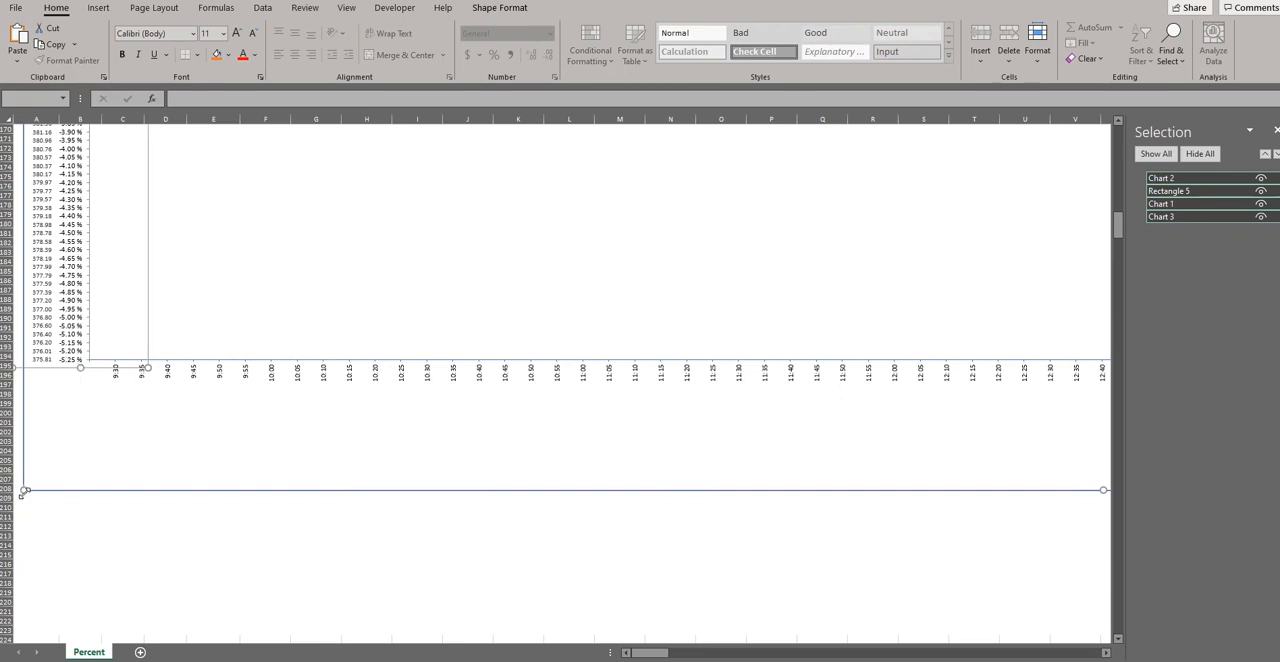
# Step: Group the selected charts and rectangle into a single group
pyautogui.scroll(20, 273, 352)
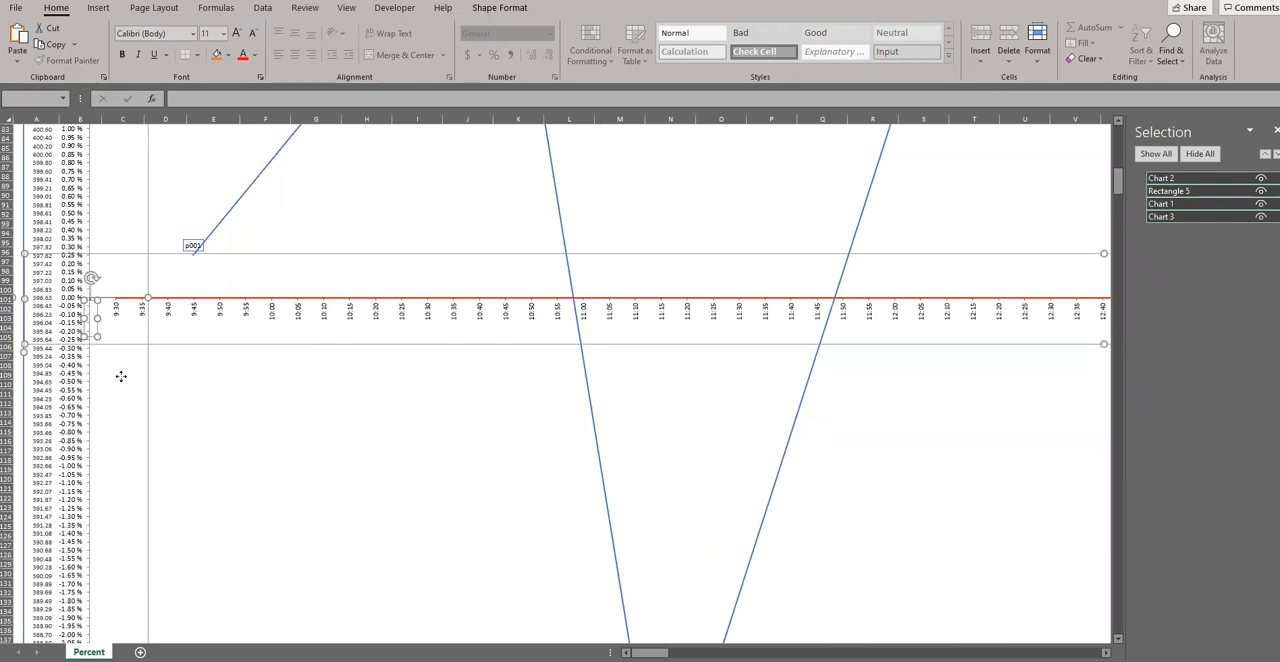
pyautogui.scroll(-15, 120, 362)
pyautogui.scroll(12, 114, 380)
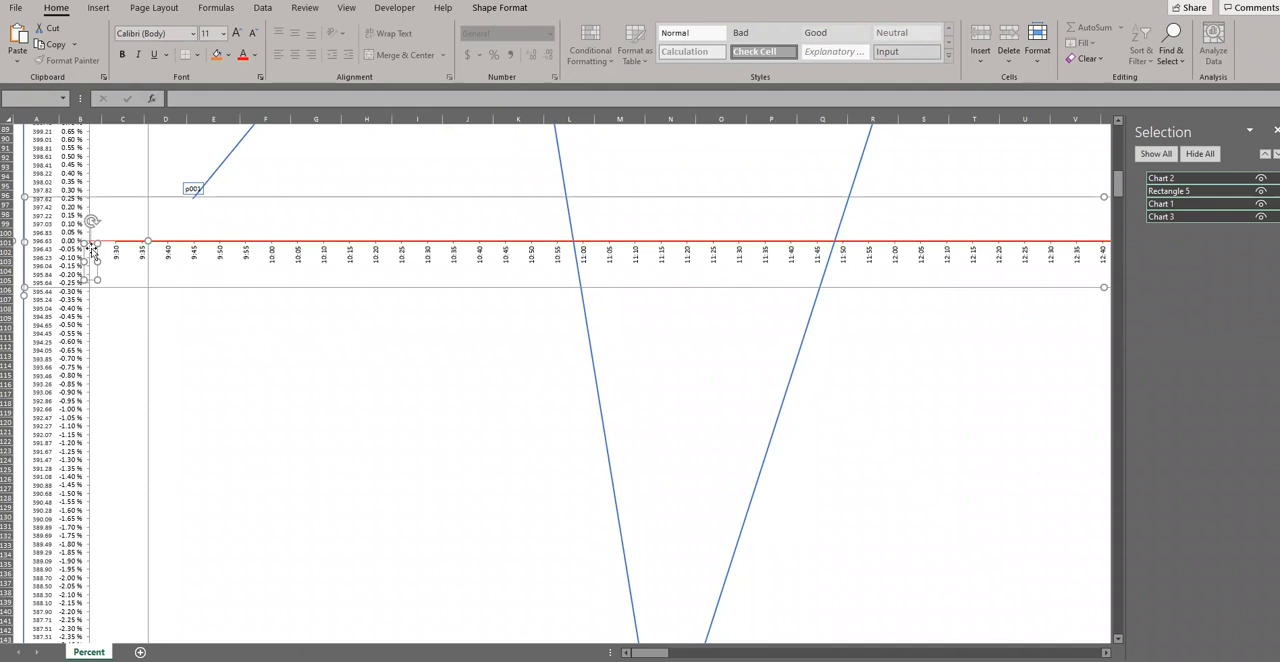
pyautogui.scroll(-20, 90, 450)
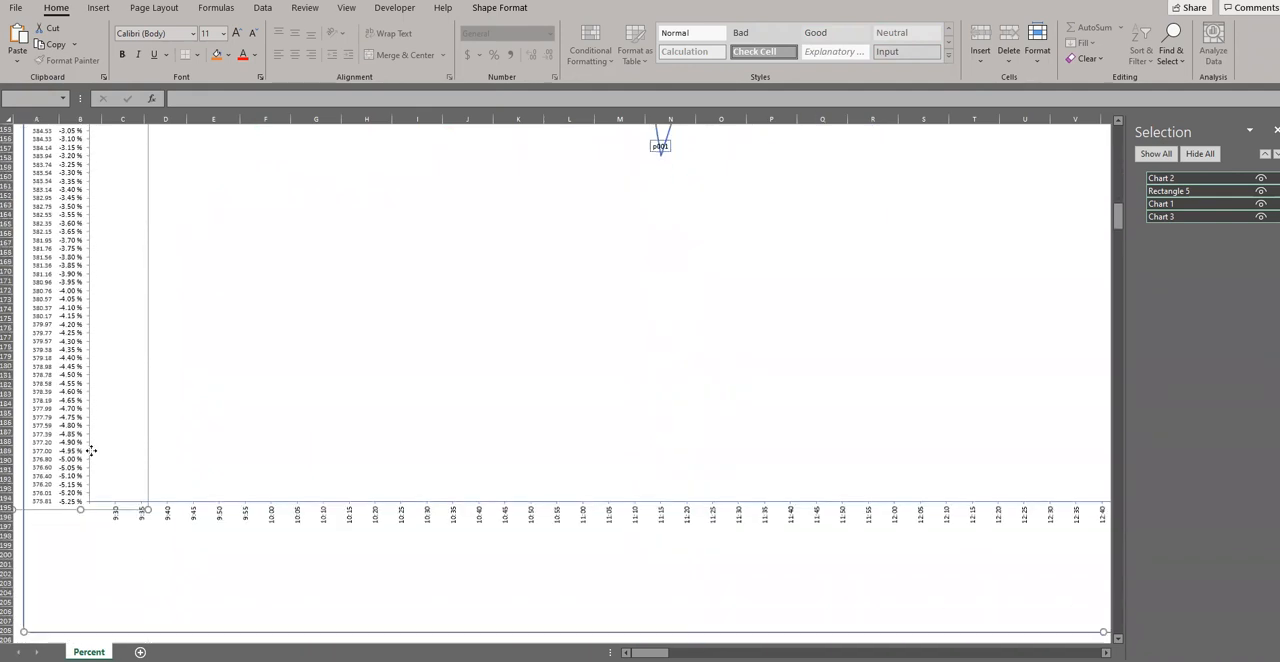
pyautogui.scroll(-6, 86, 513)
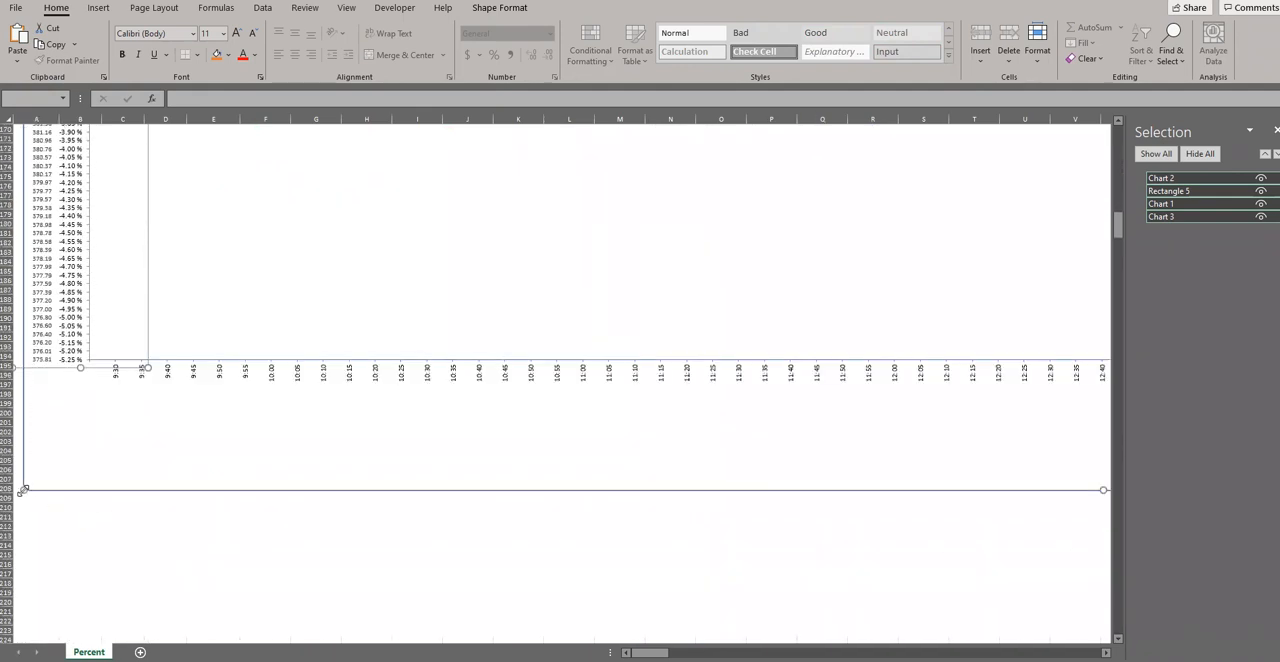
pyautogui.rightClick(22, 489)
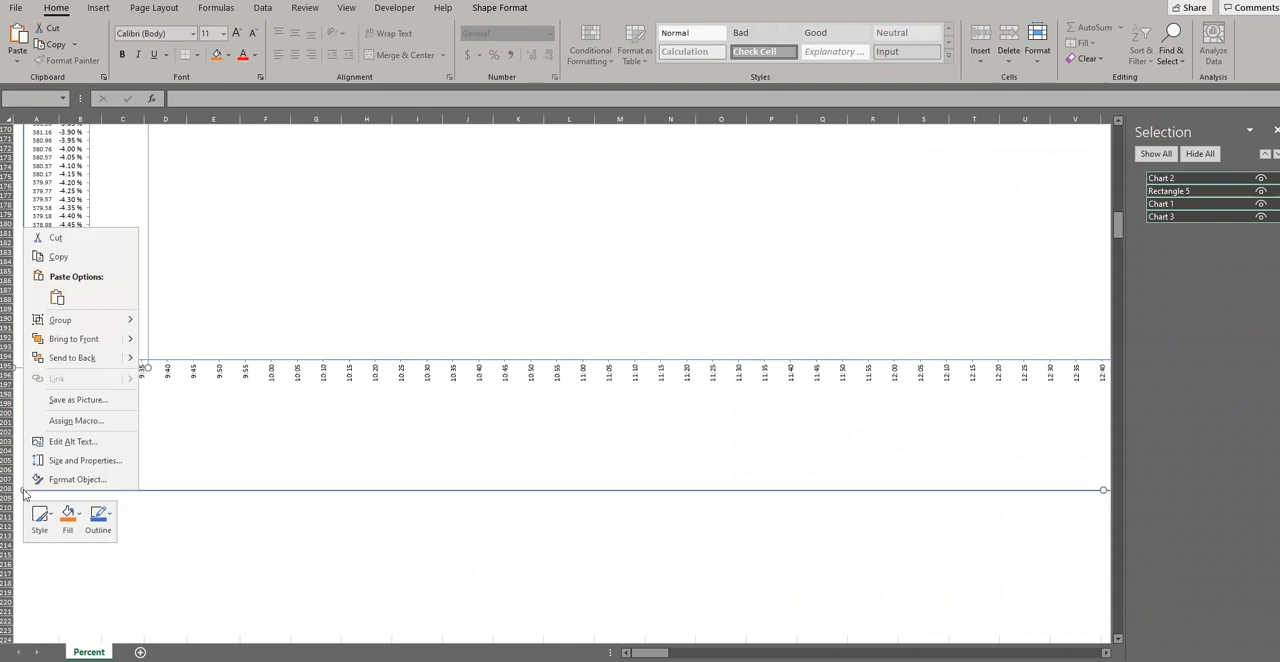
pyautogui.moveTo(72, 330)
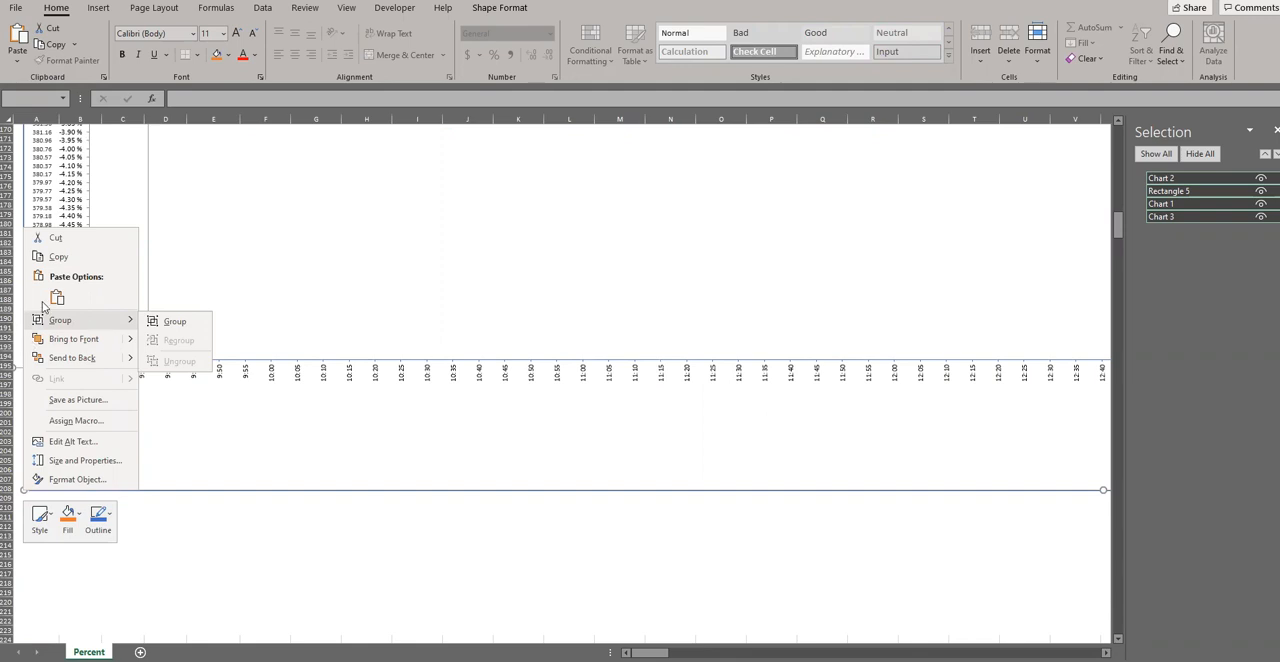
pyautogui.click(162, 322)
# Step: Delete Rectangle 5 from the group and close the Selection Pane
pyautogui.scroll(20, 162, 399)
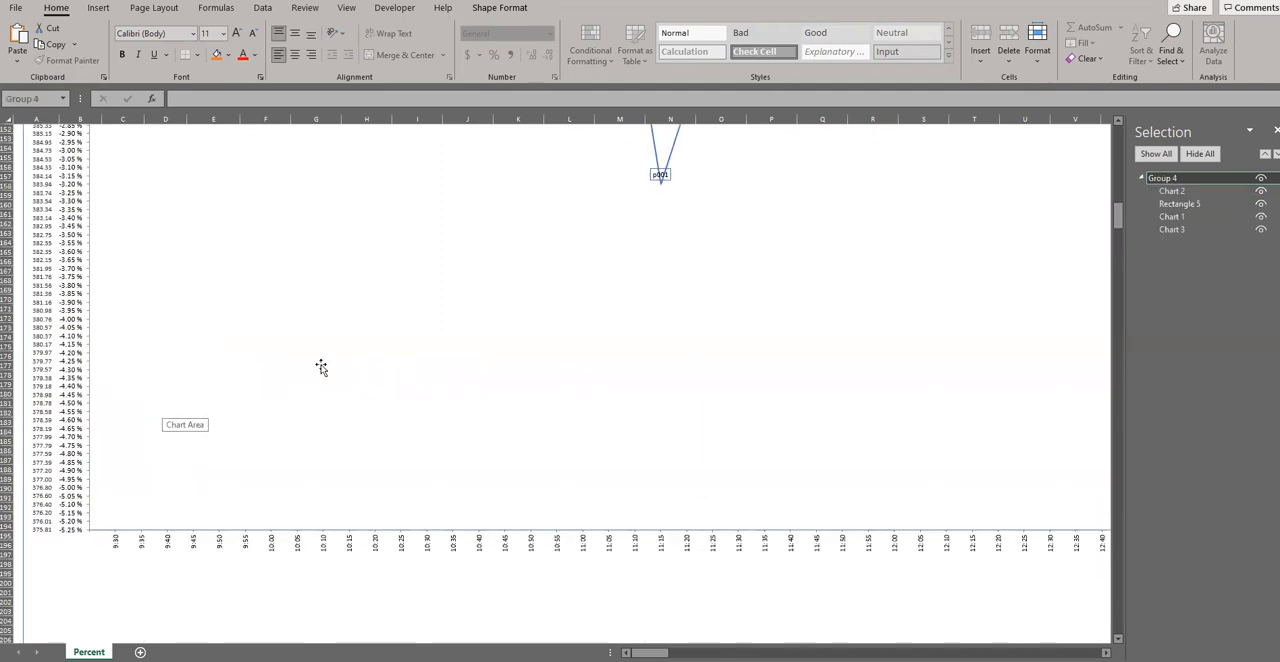
pyautogui.scroll(10, 225, 340)
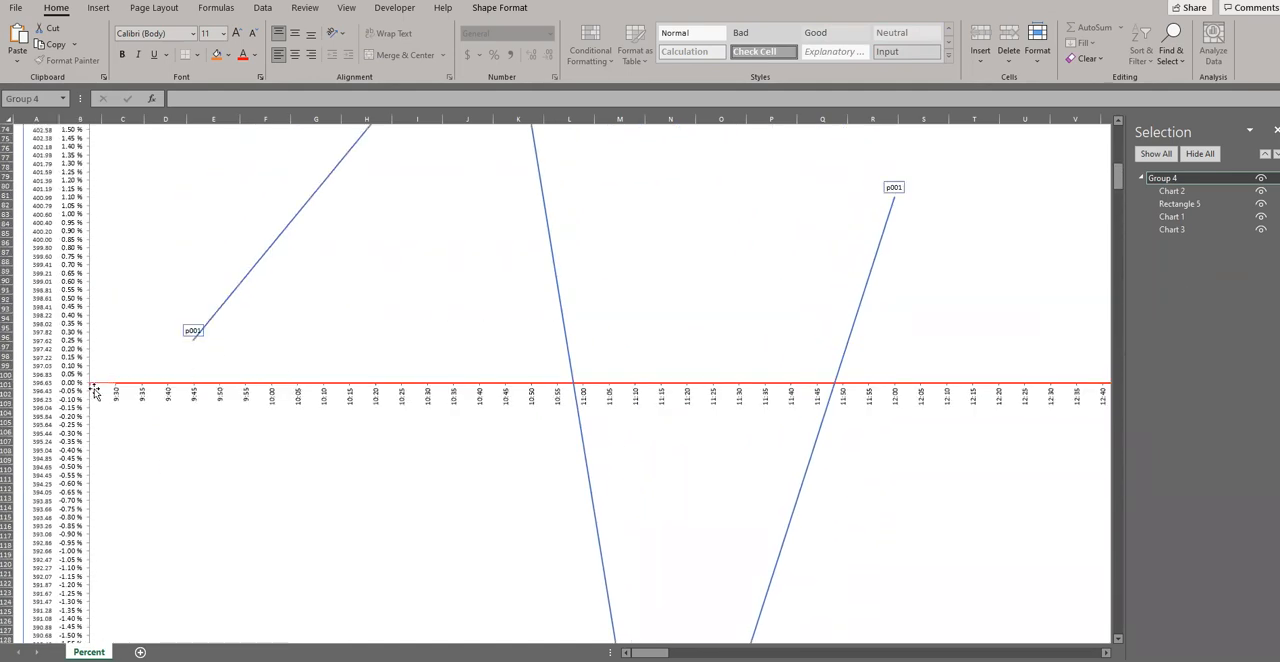
pyautogui.click(1179, 204)
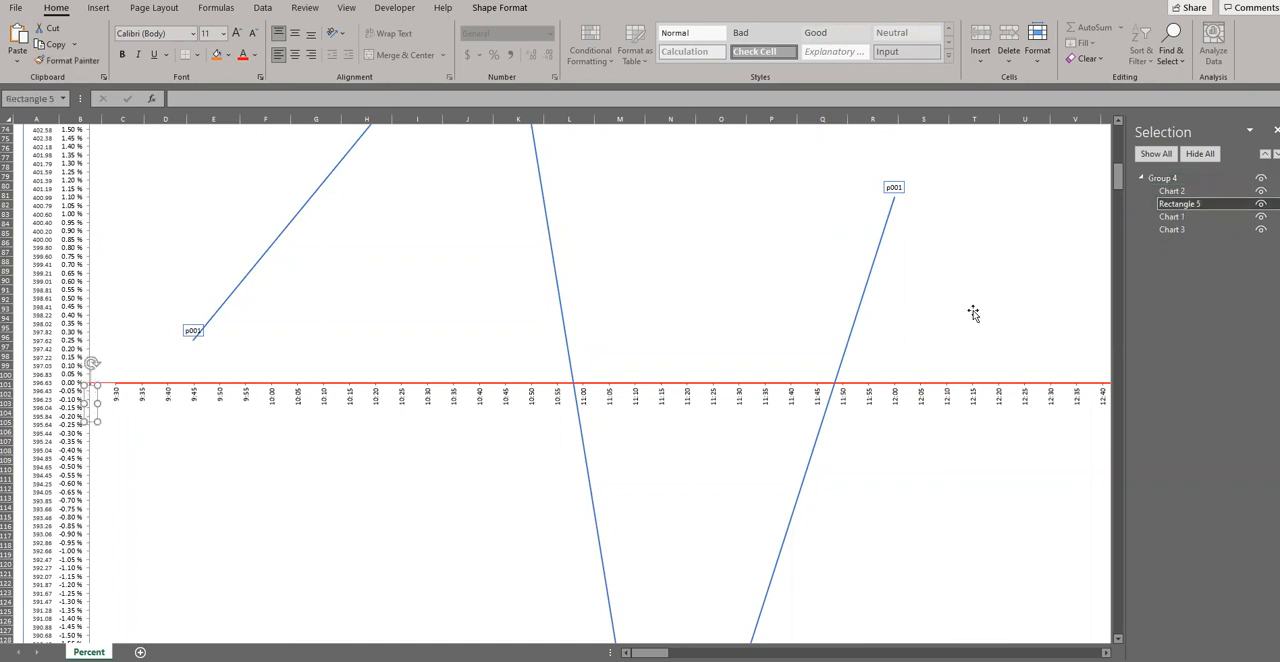
pyautogui.press('Delete')
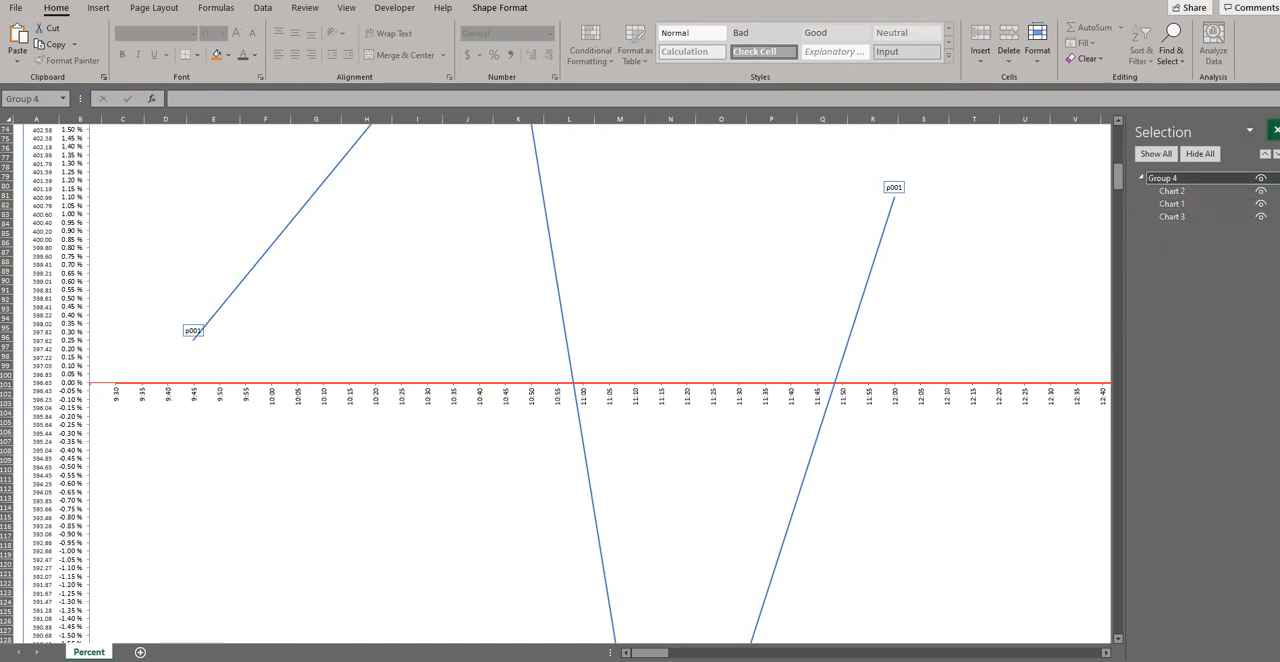
pyautogui.click(1275, 131)
# Step: Examine the grouped chart's group options and its lower axis area
pyautogui.scroll(-20, 262, 380)
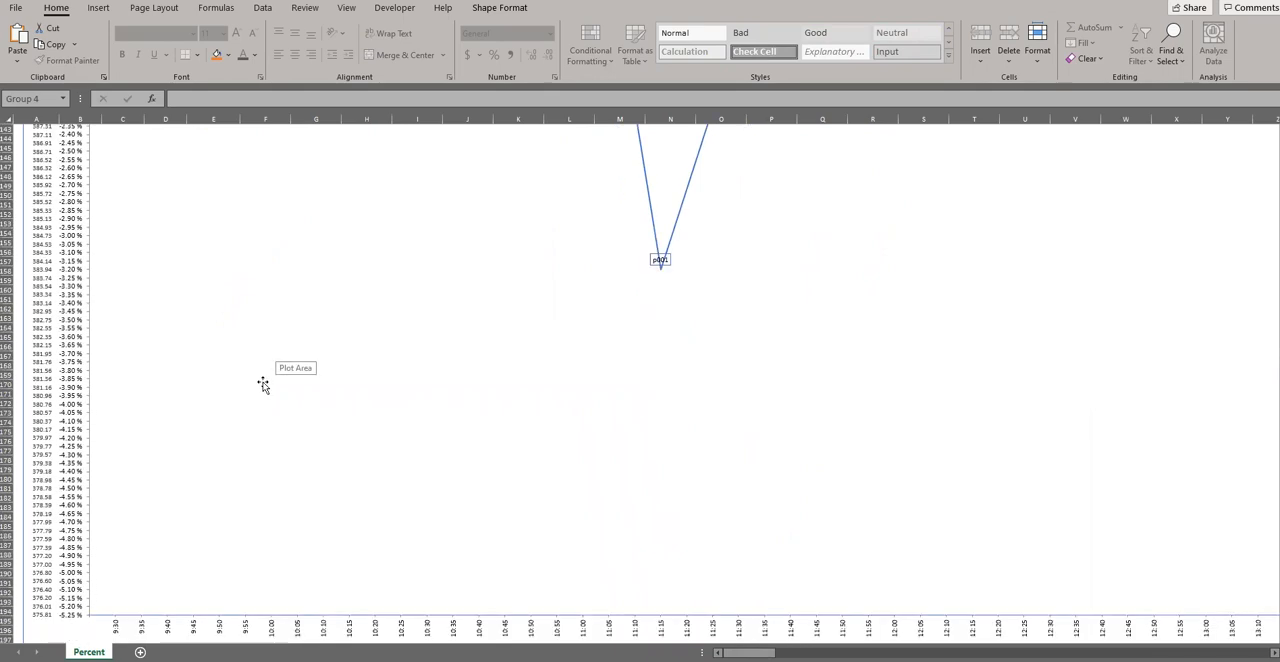
pyautogui.scroll(-3, 262, 392)
pyautogui.click(263, 474)
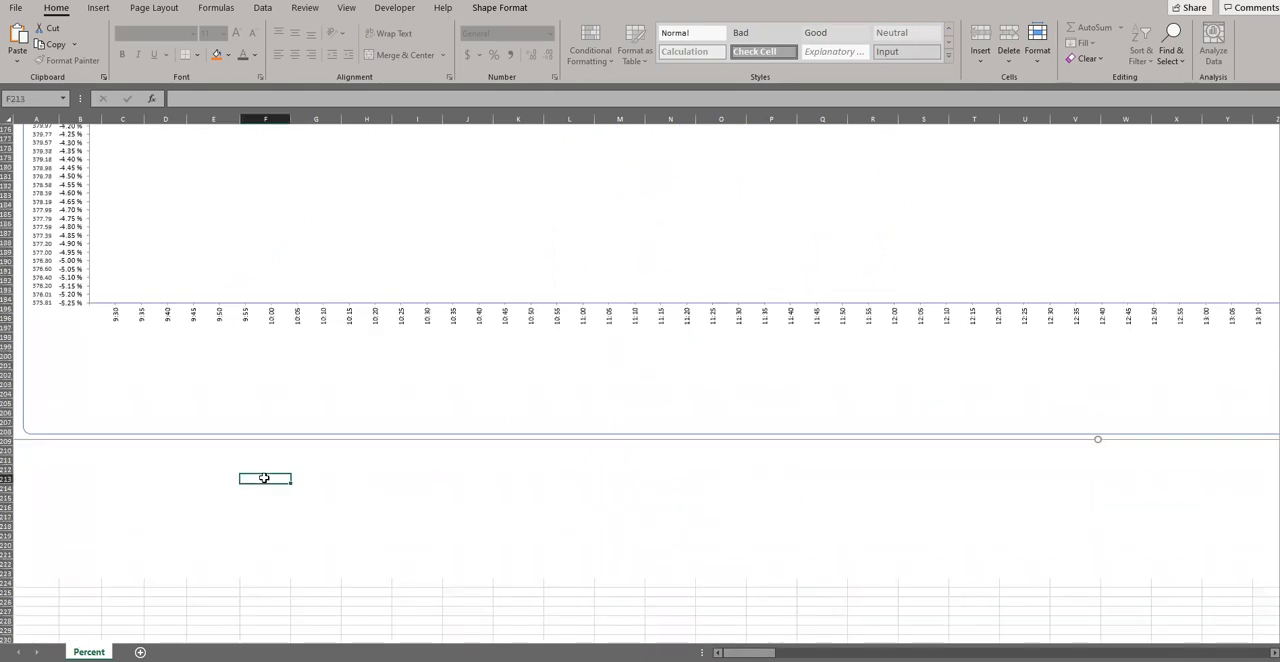
pyautogui.rightClick(237, 400)
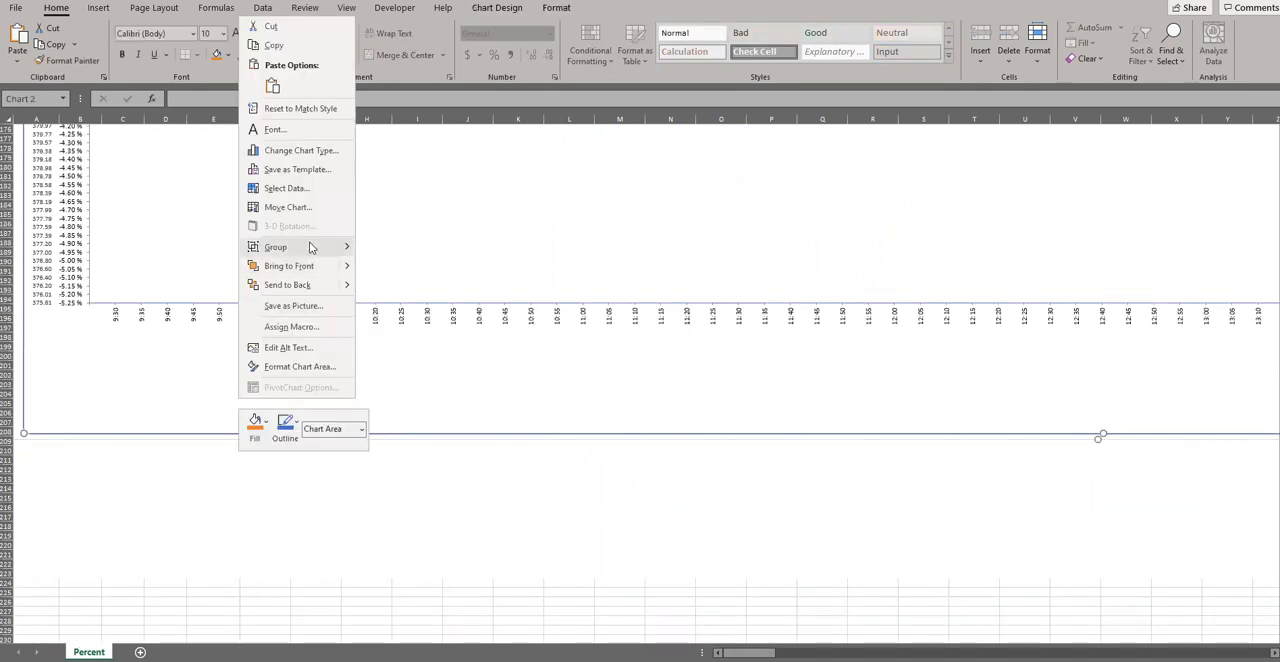
pyautogui.moveTo(312, 247)
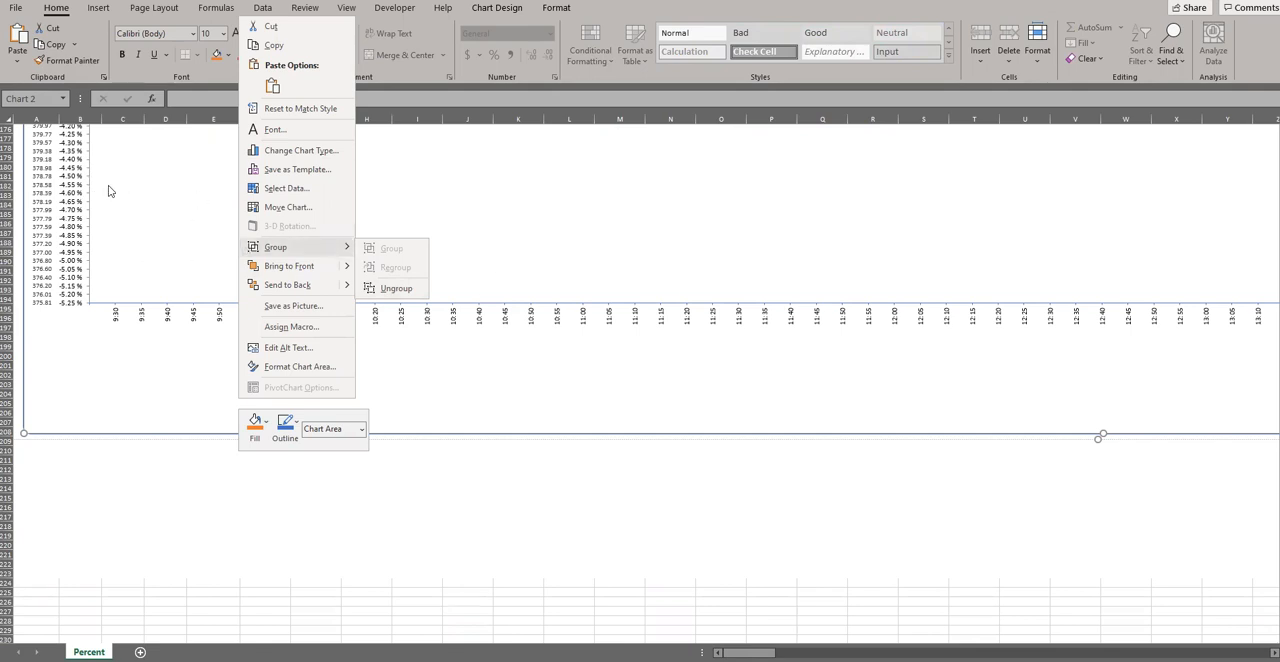
pyautogui.click(108, 424)
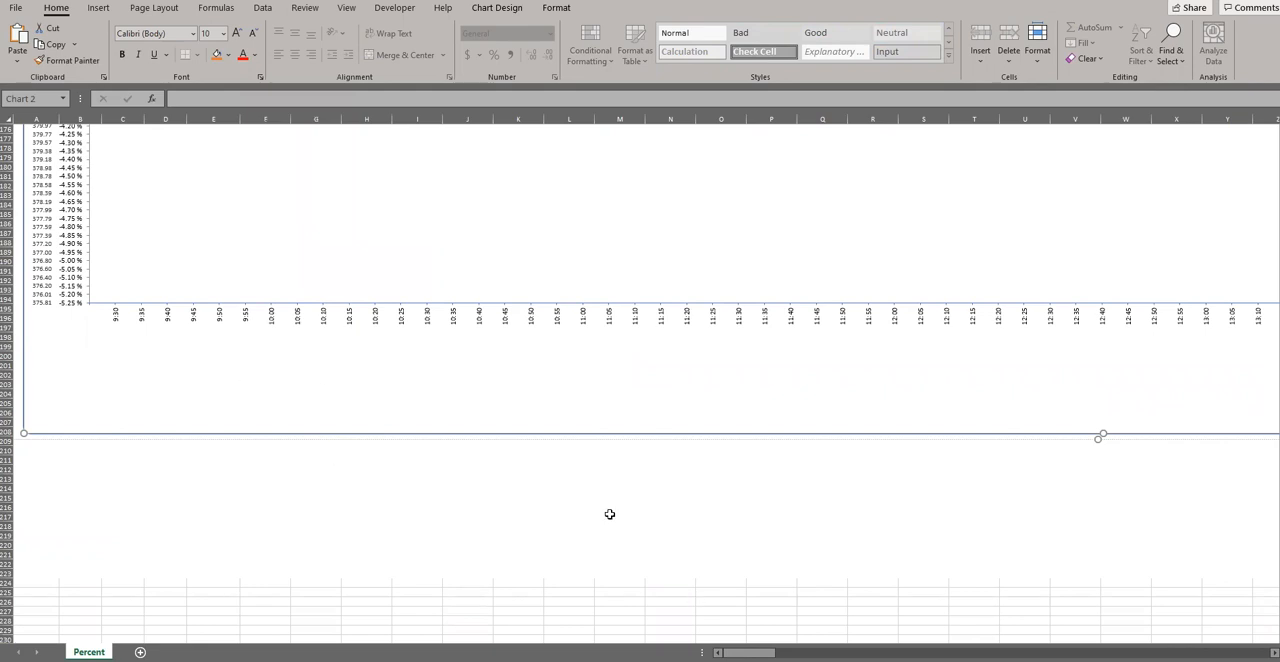
pyautogui.scroll(7, 609, 514)
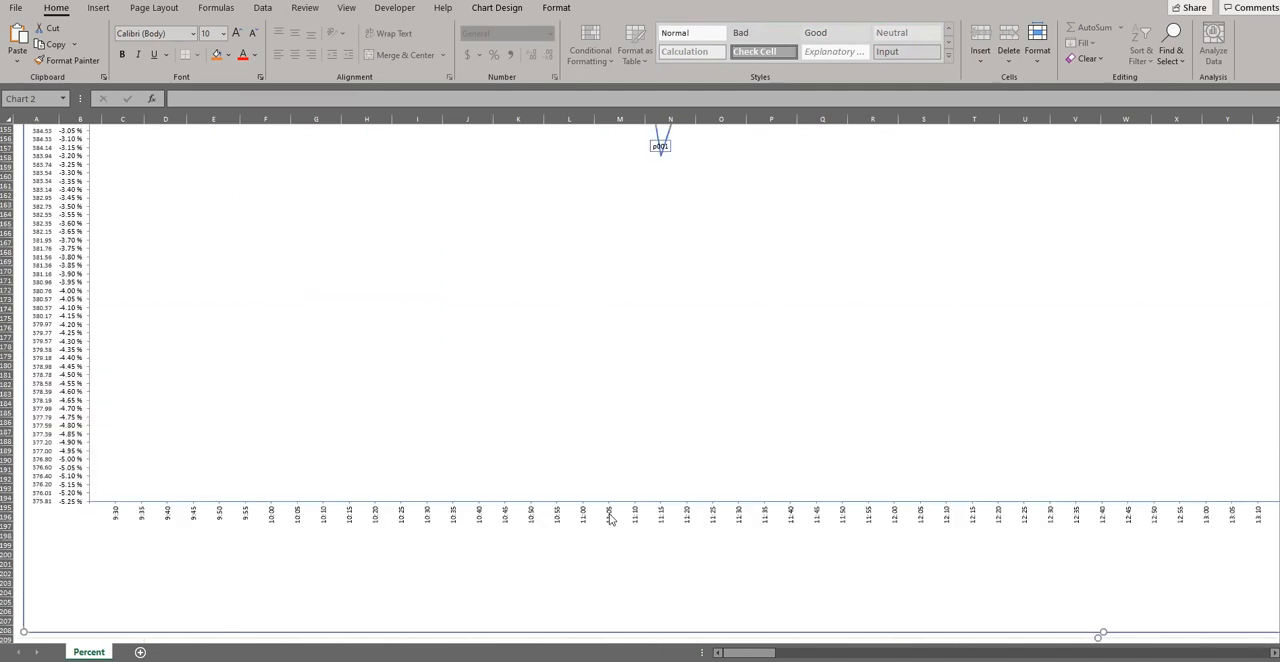
pyautogui.scroll(-5, 610, 517)
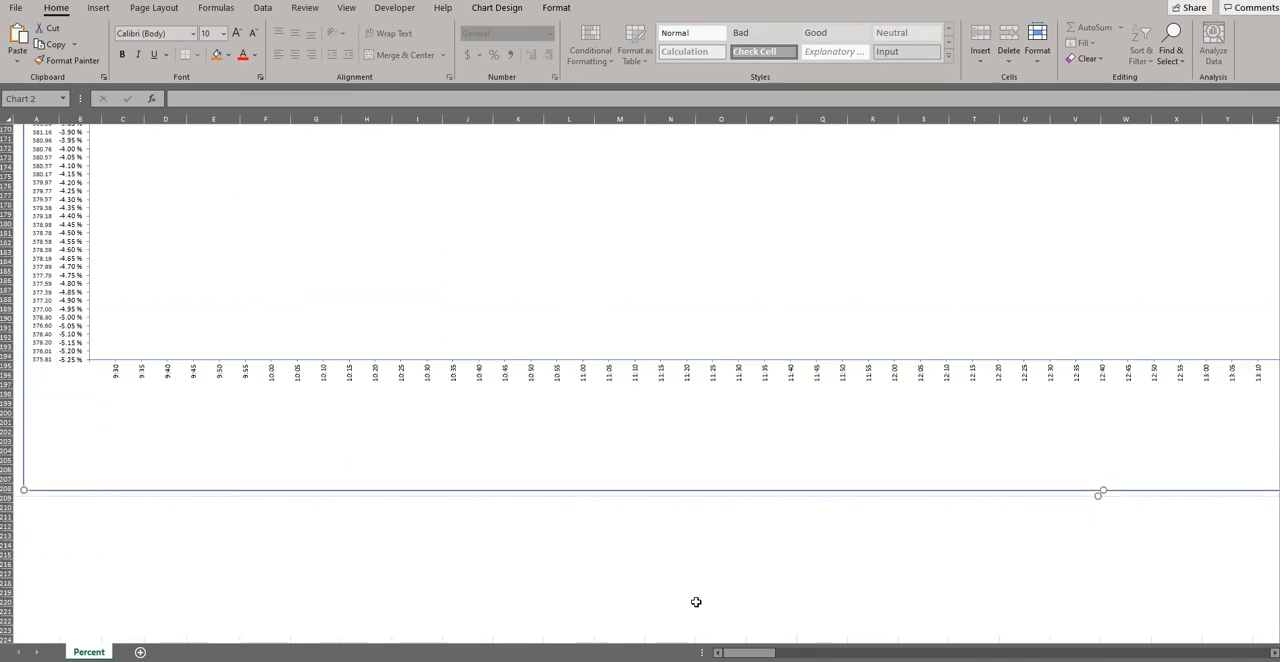